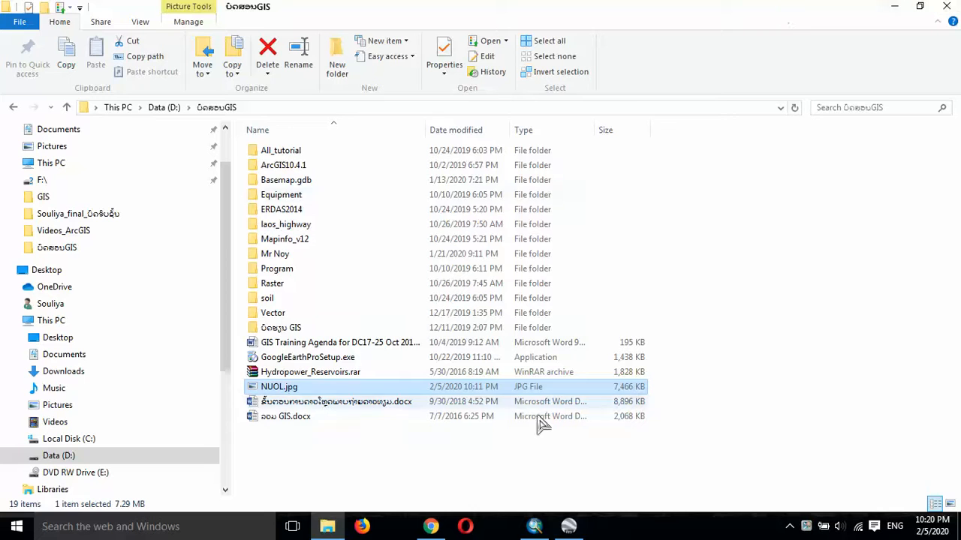
Step: Switch to ArcMap and set the data frame's coordinate system to WGS 1984 UTM Zone 48N
click(534, 526)
right_click(512, 158)
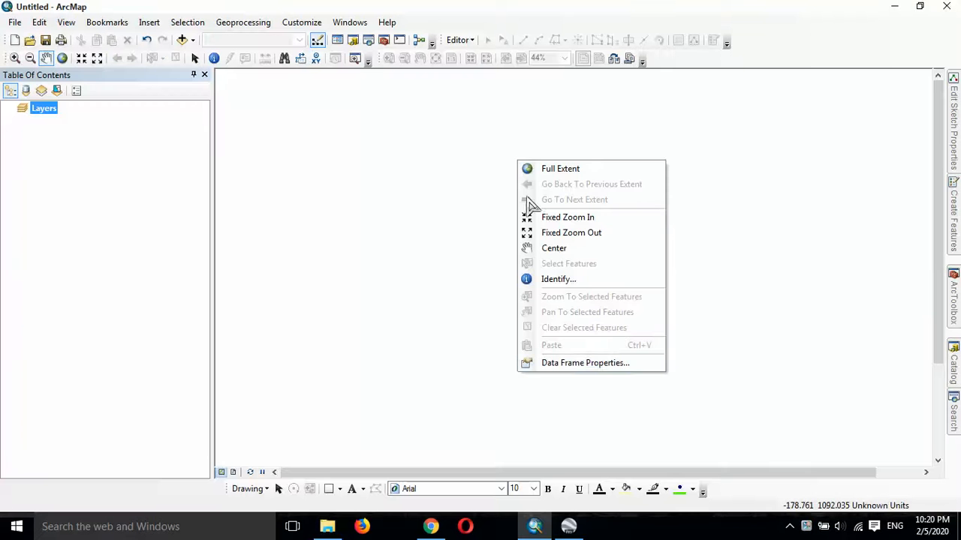
click(555, 361)
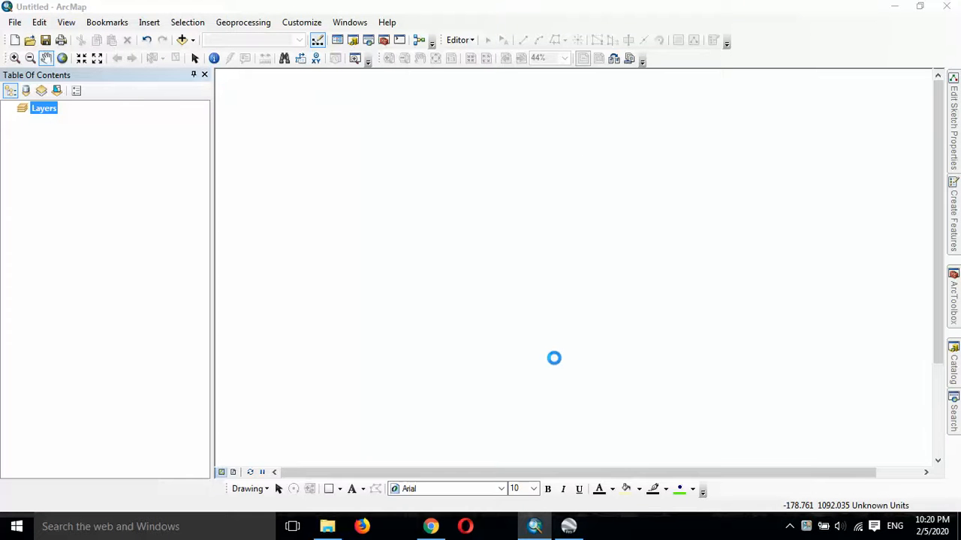
click(434, 148)
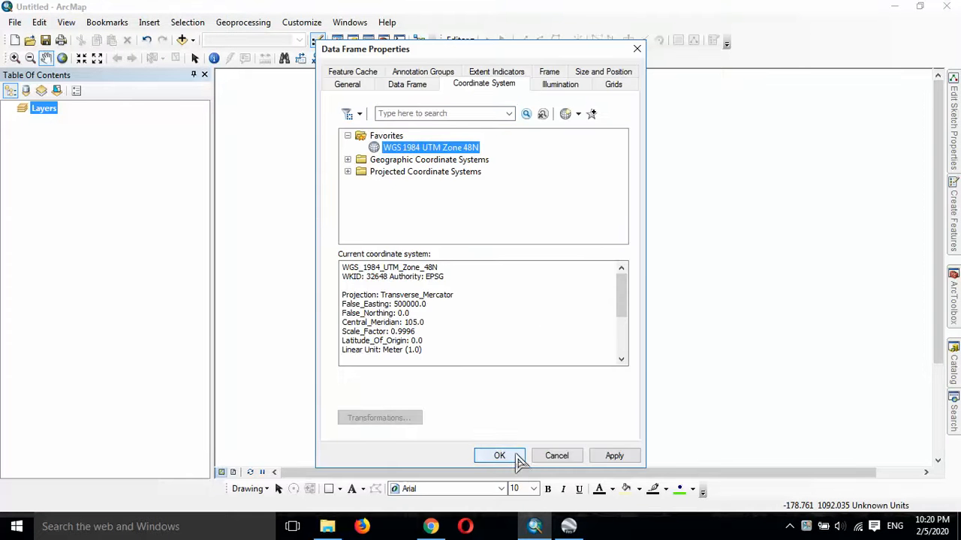
click(515, 455)
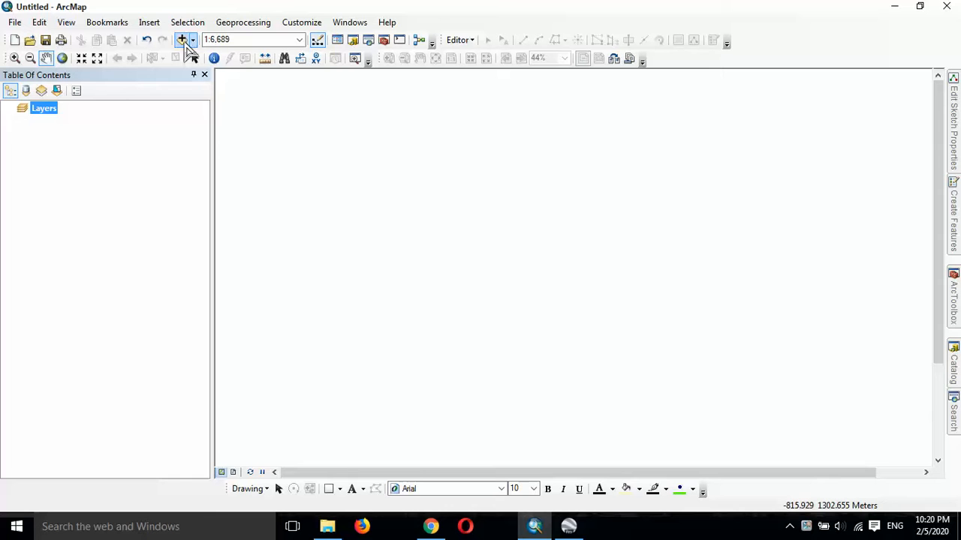
Step: Add the NUOL.jpg image from the ບົດສອນGIS folder on drive D to the map, accepting the missing spatial reference
click(184, 40)
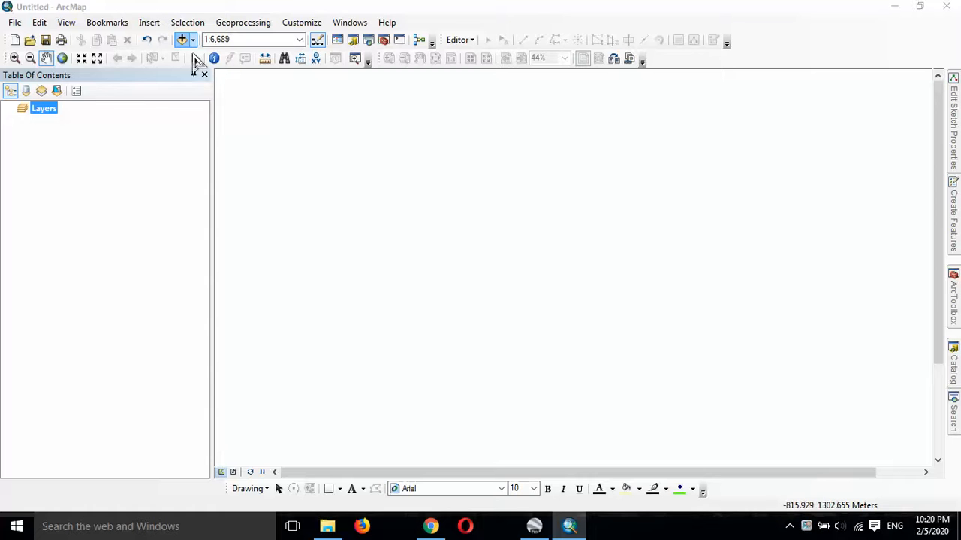
click(185, 41)
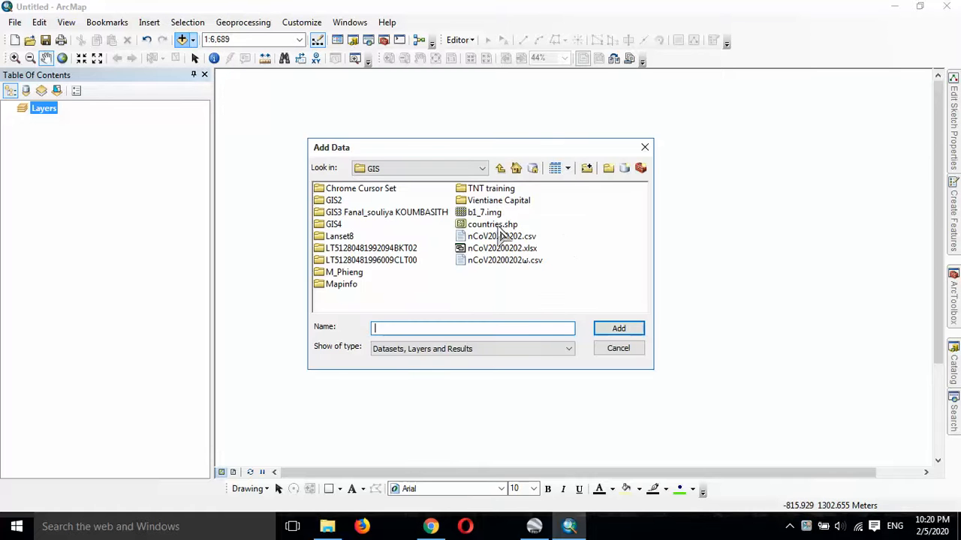
click(497, 168)
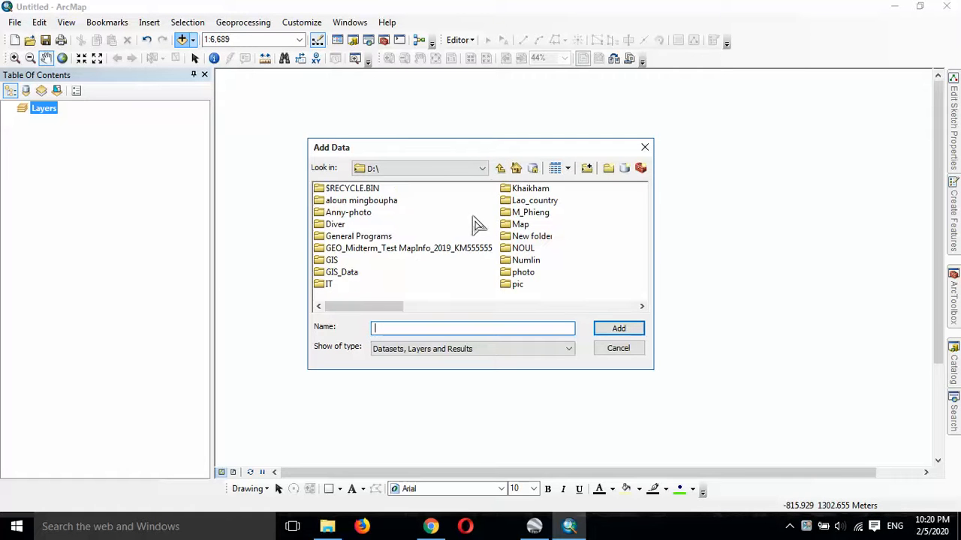
scroll(495, 243, down, 3)
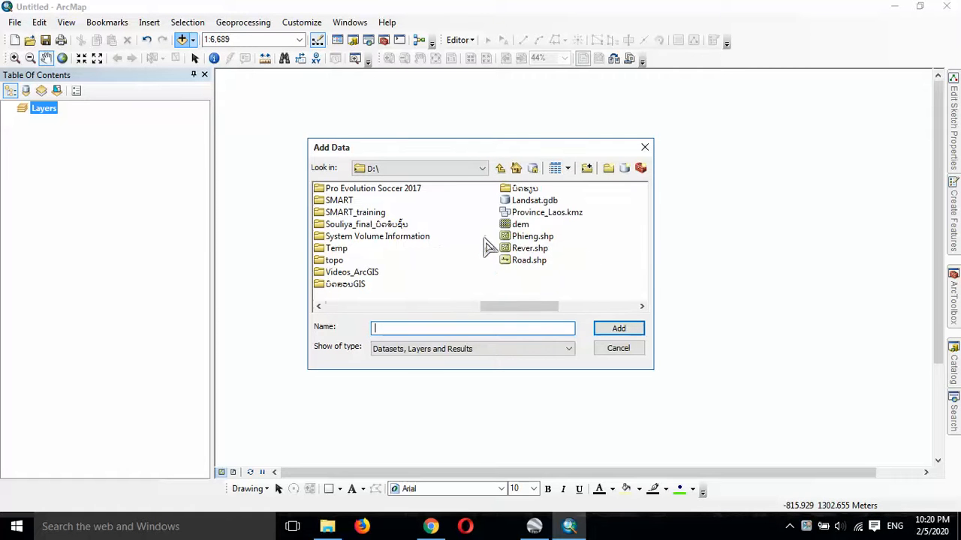
double_click(354, 285)
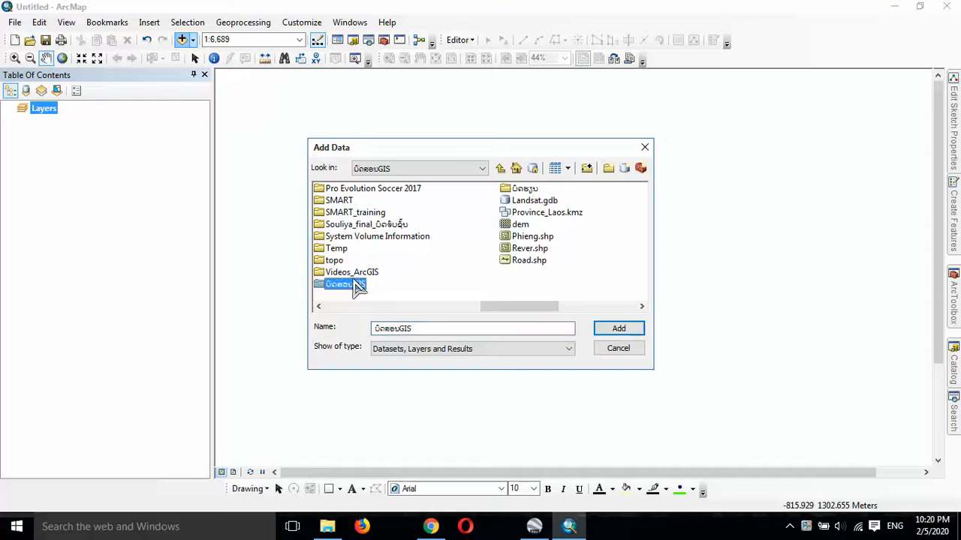
click(423, 236)
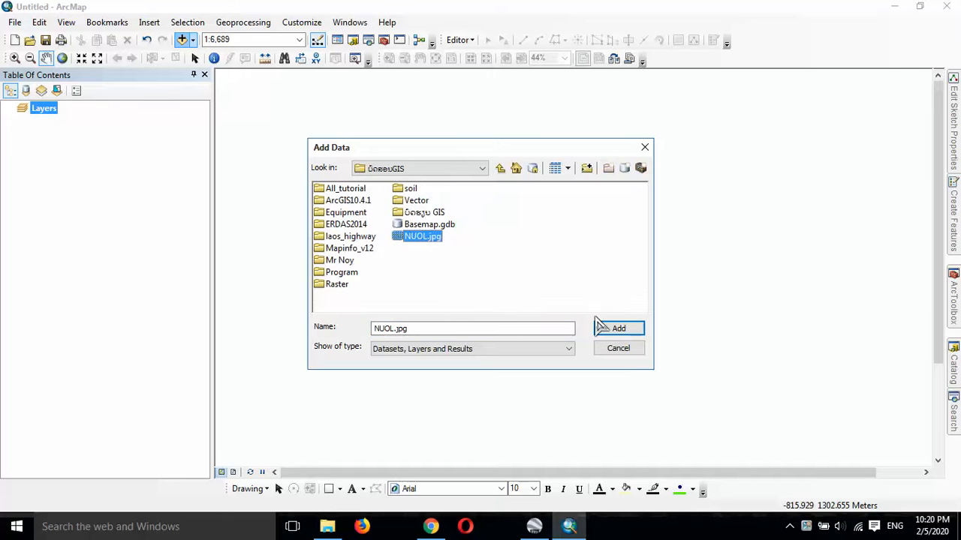
click(615, 328)
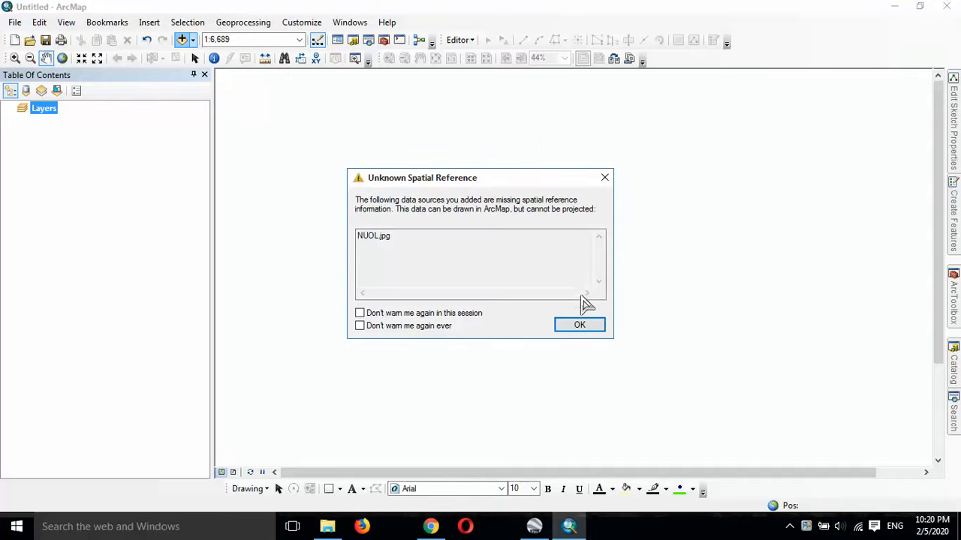
click(578, 324)
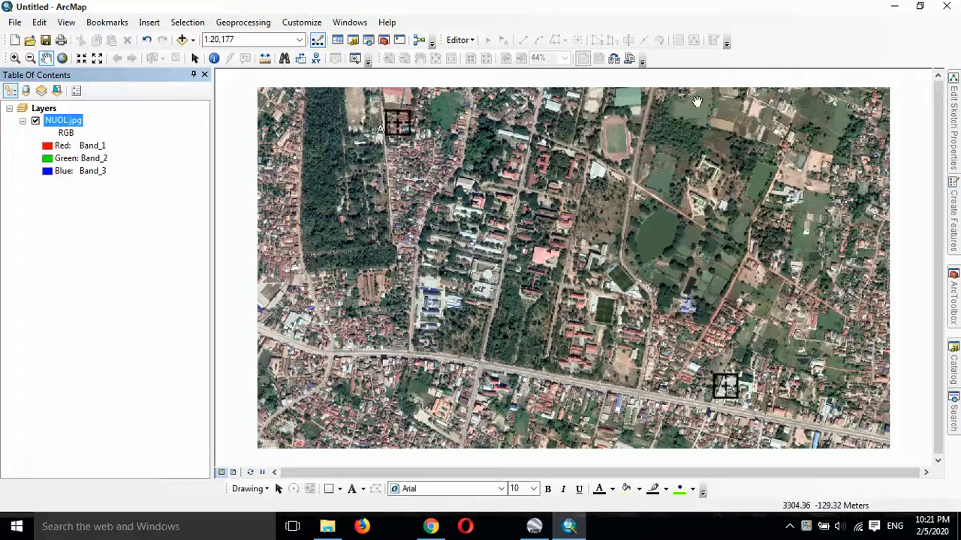
Step: Show the Georeferencing toolbar and undock it so it floats over the map
right_click(826, 39)
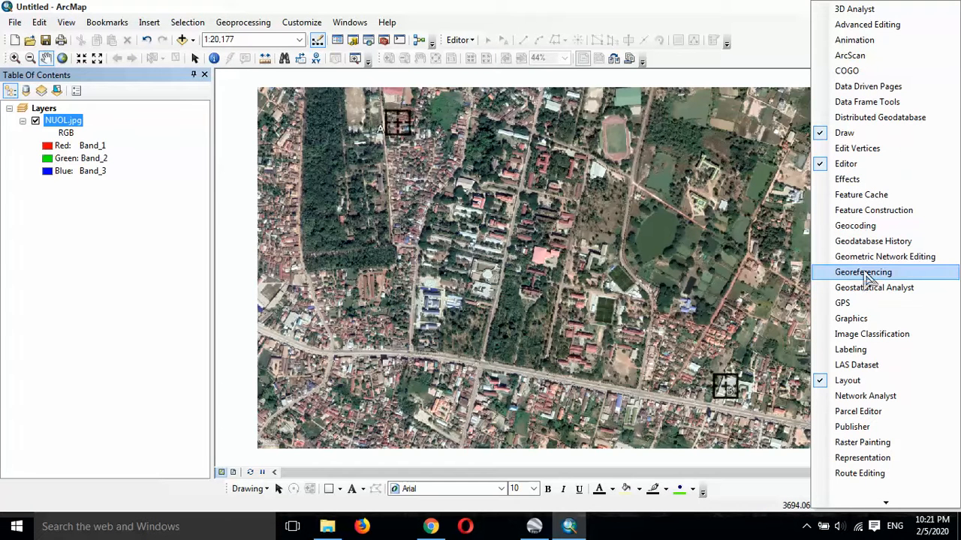
right_click(731, 57)
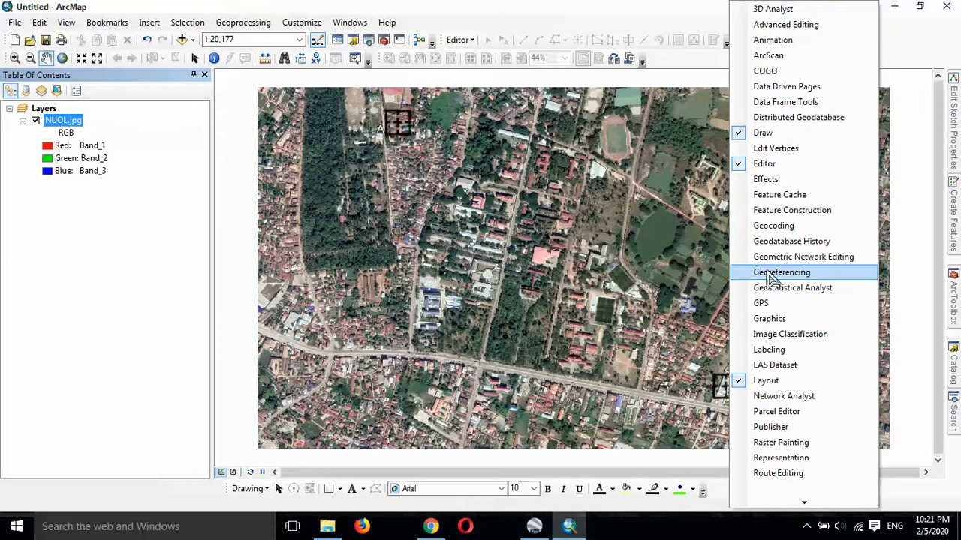
click(771, 274)
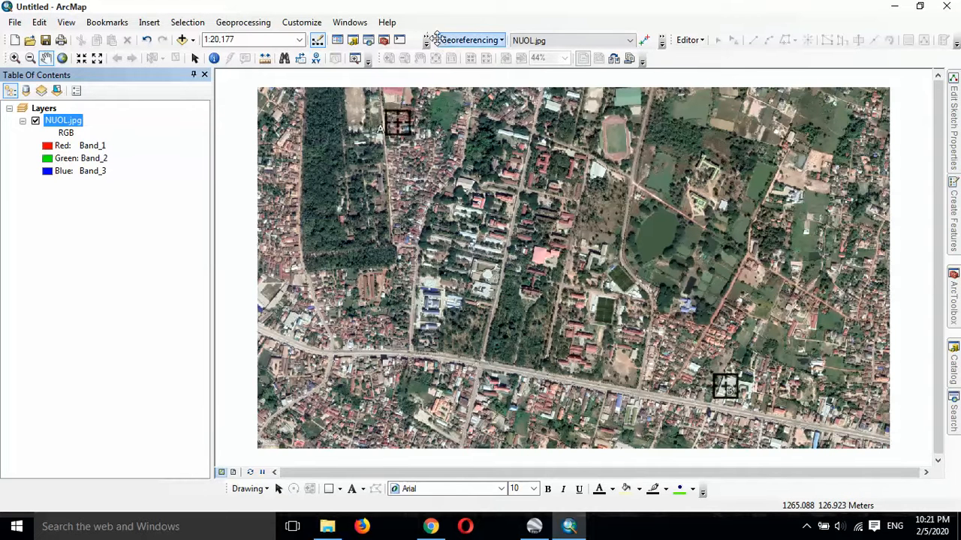
drag(431, 38, 420, 126)
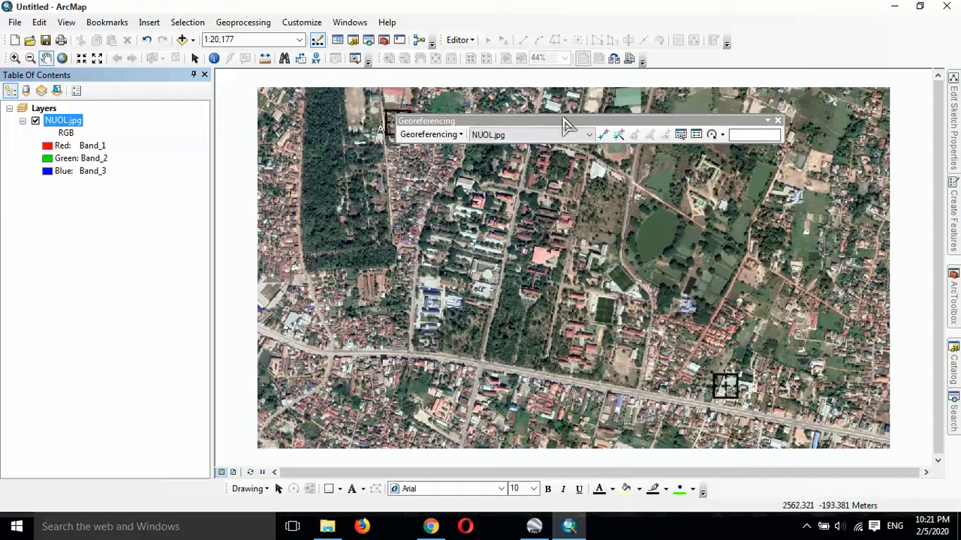
Step: Choose NUOL.jpg as the layer to georeference and turn off Auto Adjust
click(519, 135)
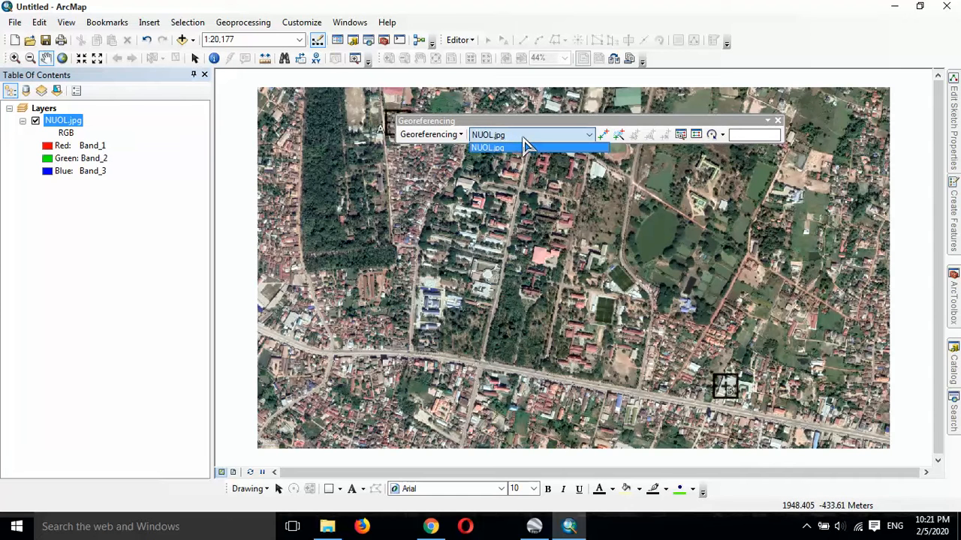
click(516, 149)
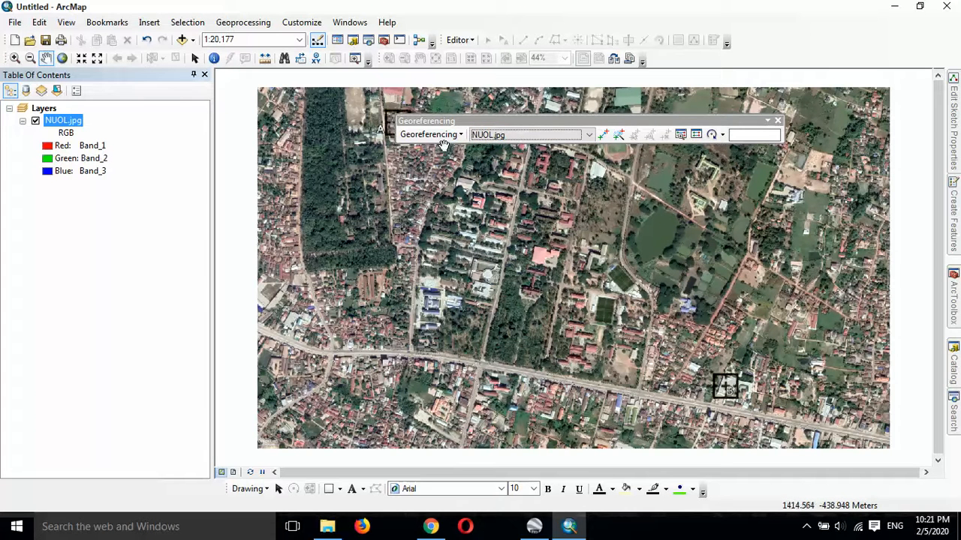
click(442, 135)
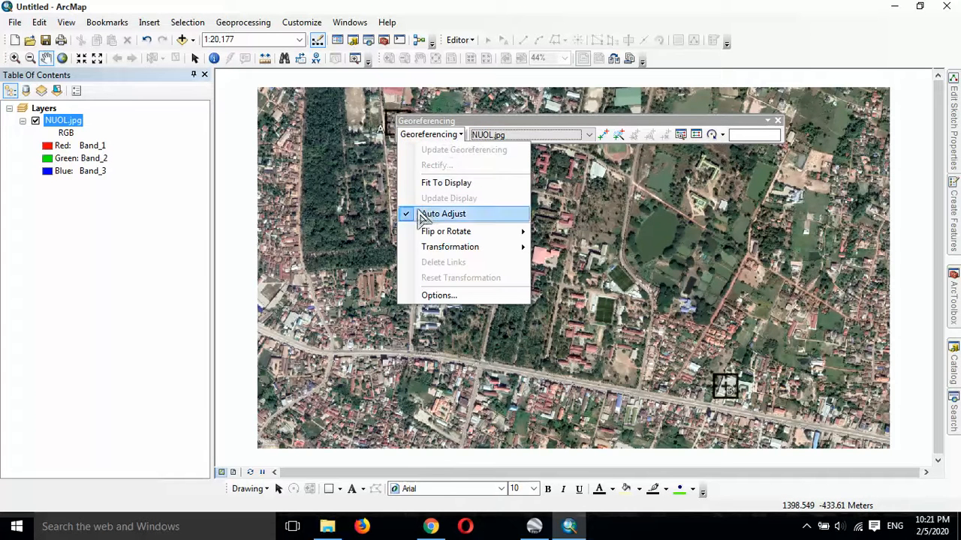
click(410, 214)
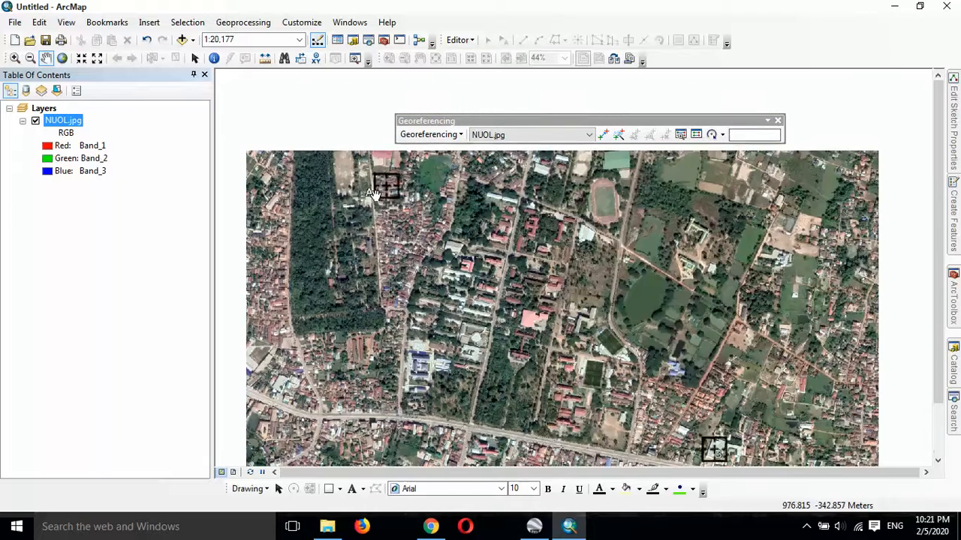
Step: Place the first control point at the centre of marker A's cross and open its X and Y coordinate entry
scroll(384, 183, down, 3)
scroll(384, 183, down, 4)
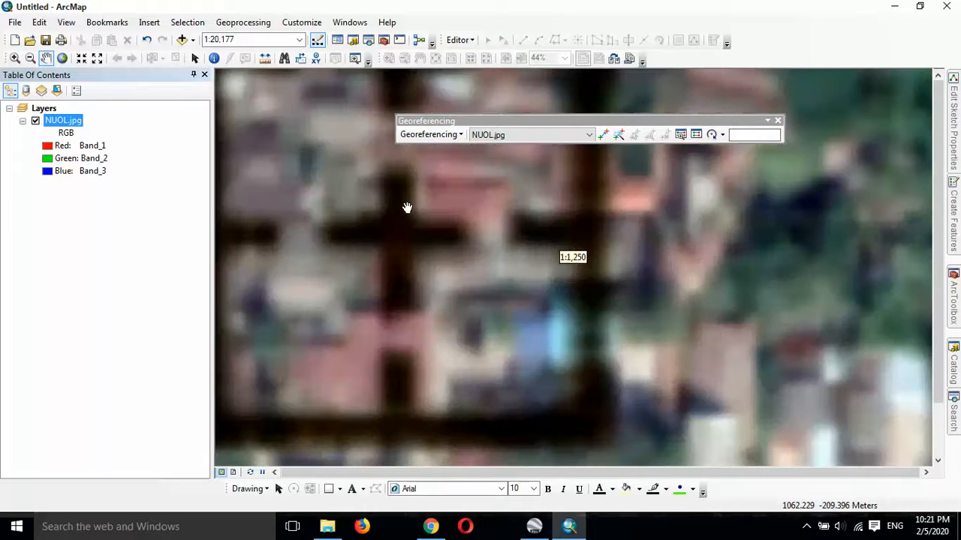
scroll(478, 215, down, 2)
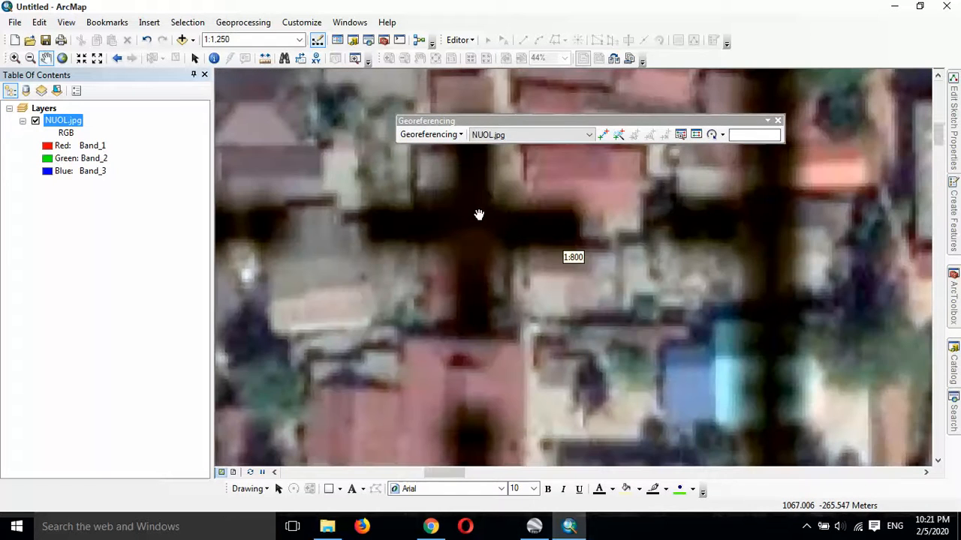
click(605, 136)
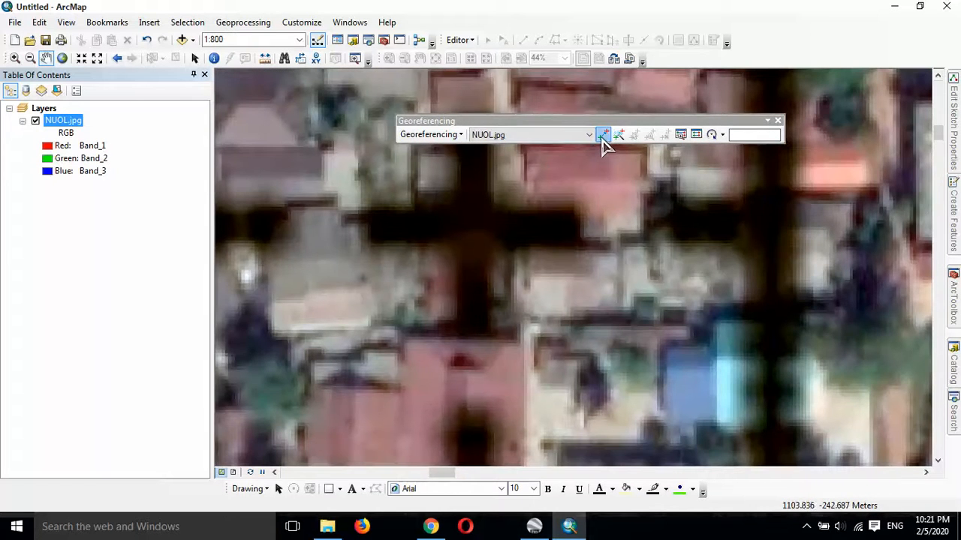
click(472, 223)
right_click(472, 223)
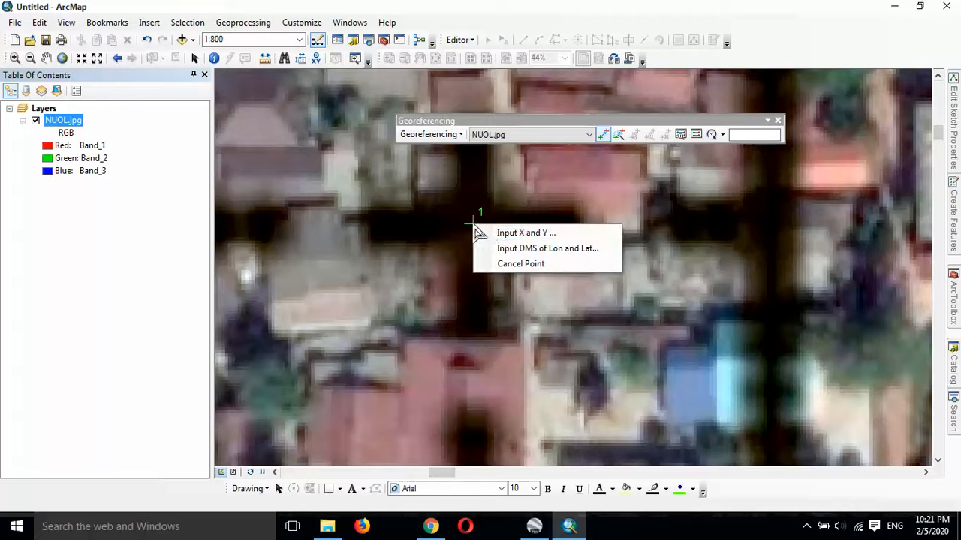
click(525, 234)
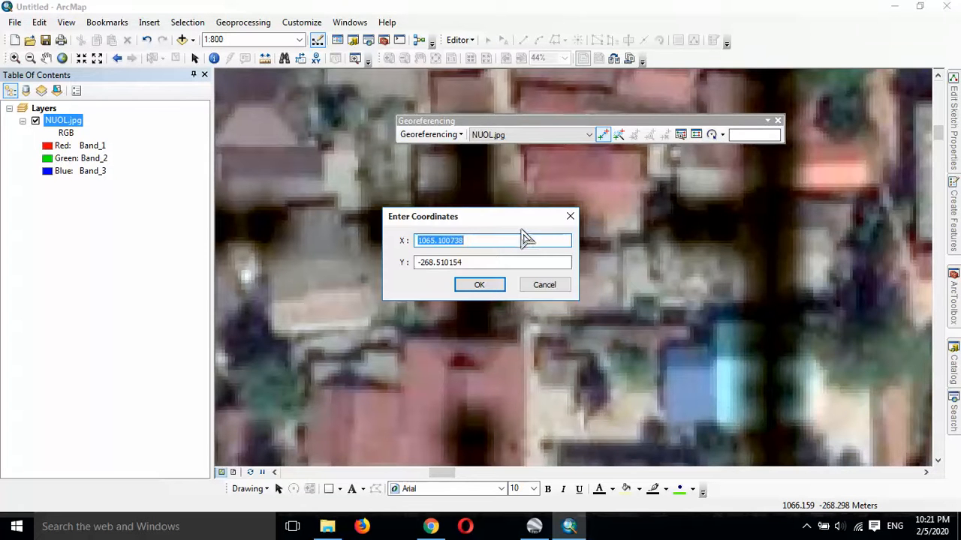
Step: Switch to Google Earth Pro and copy the easting value 249306.00 from placemark A's properties
click(533, 526)
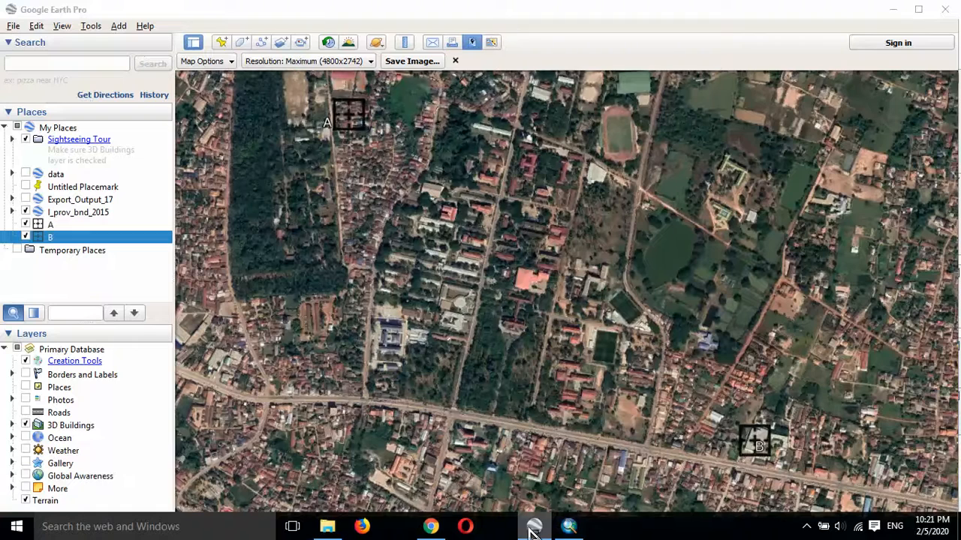
right_click(354, 113)
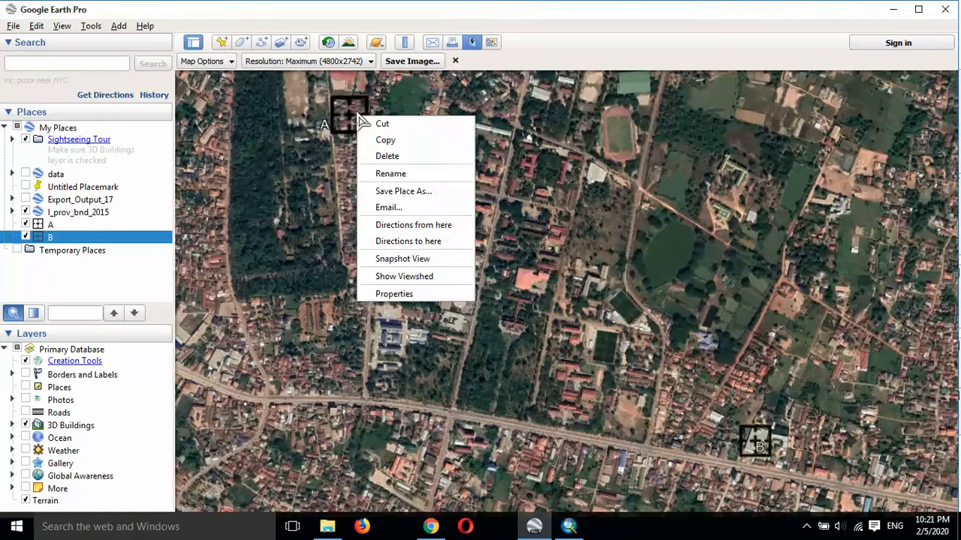
click(405, 294)
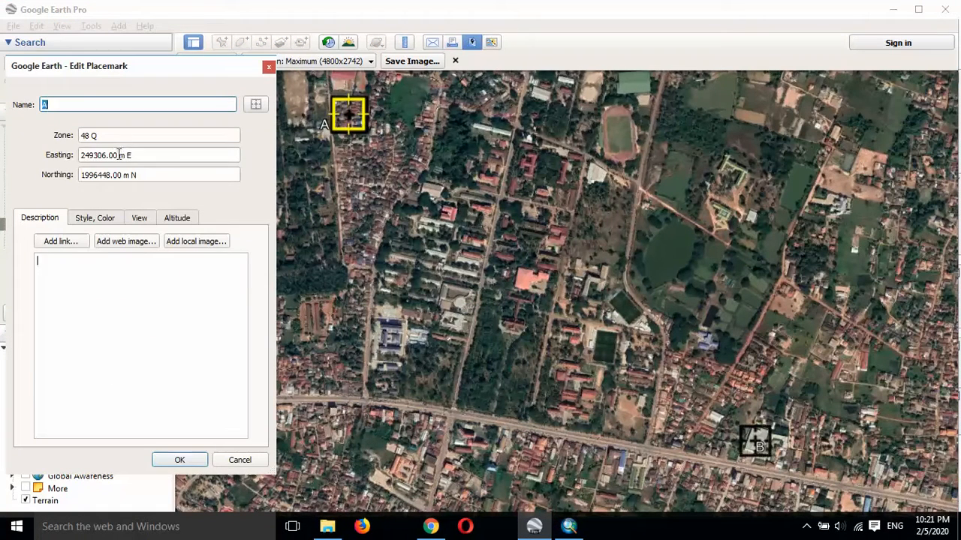
drag(118, 155, 66, 161)
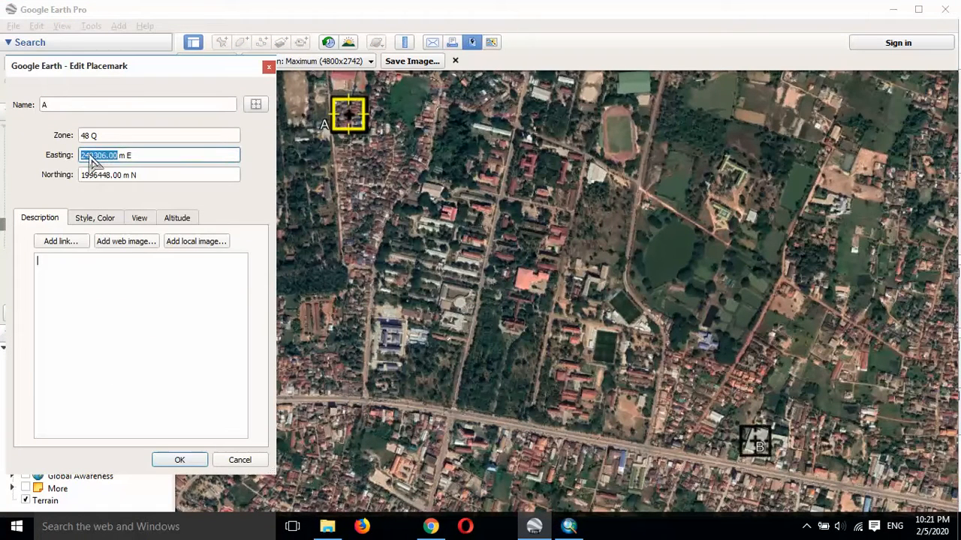
right_click(90, 162)
click(129, 218)
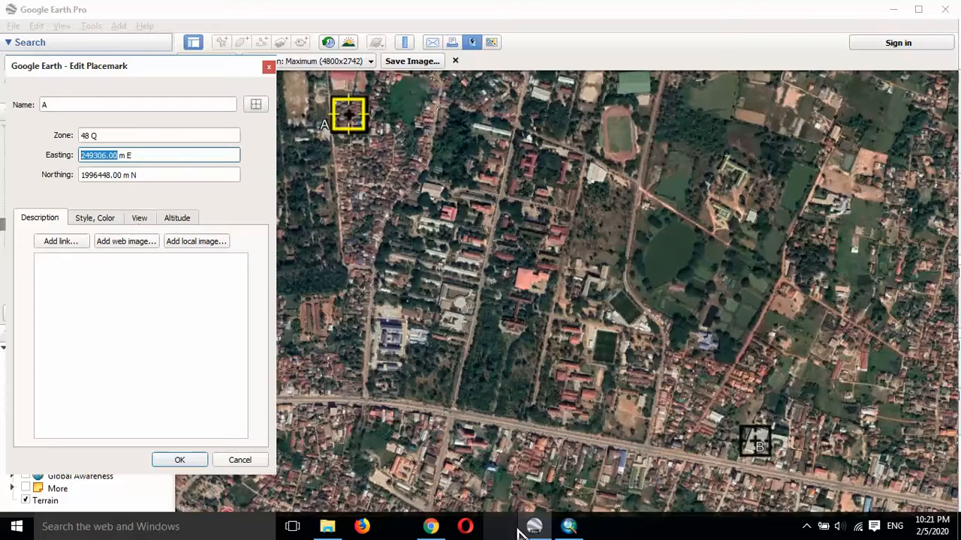
Step: Return to ArcMap and replace the control point's X coordinate with the copied easting 249306.00
click(569, 526)
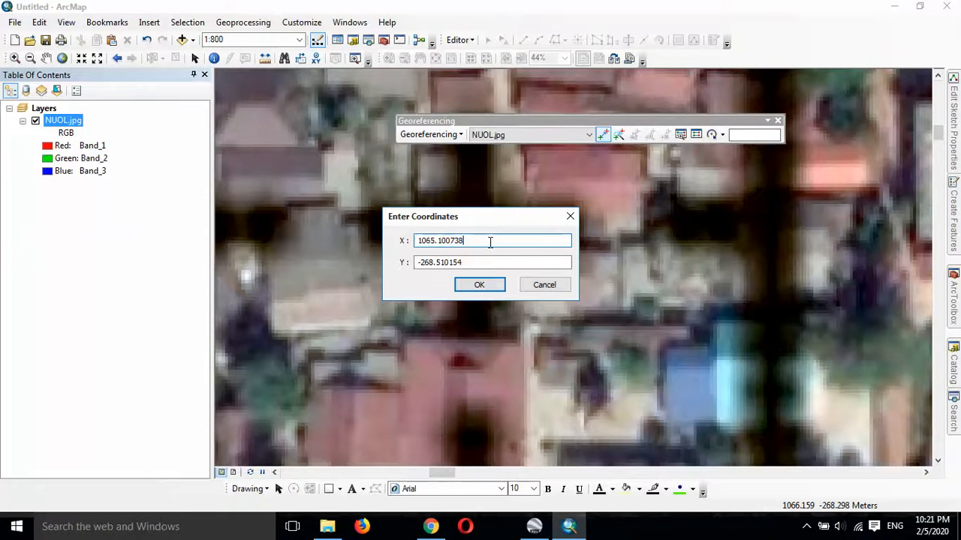
drag(490, 242, 405, 240)
right_click(443, 238)
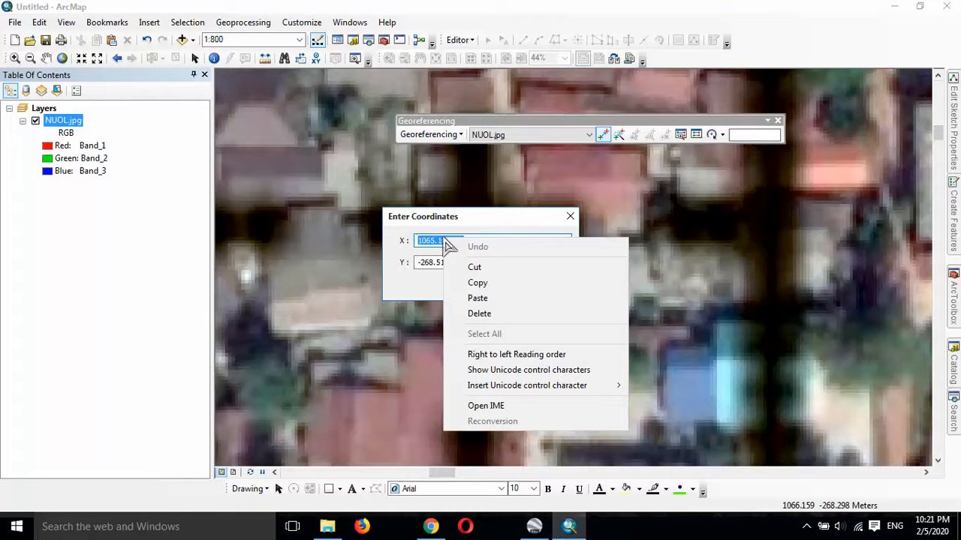
click(477, 296)
Step: Switch to Google Earth Pro and copy the northing value 1996448.00 from placemark A's properties
click(533, 526)
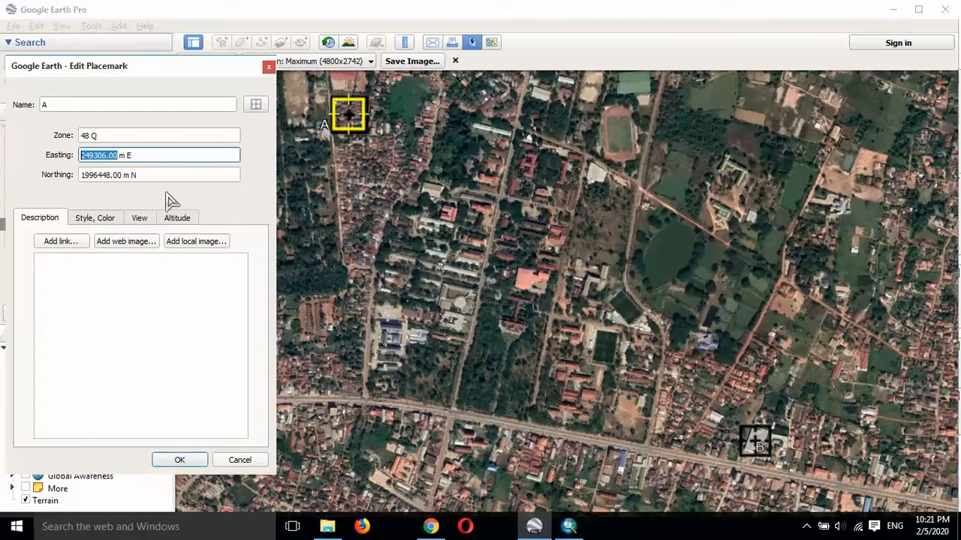
drag(124, 175, 65, 170)
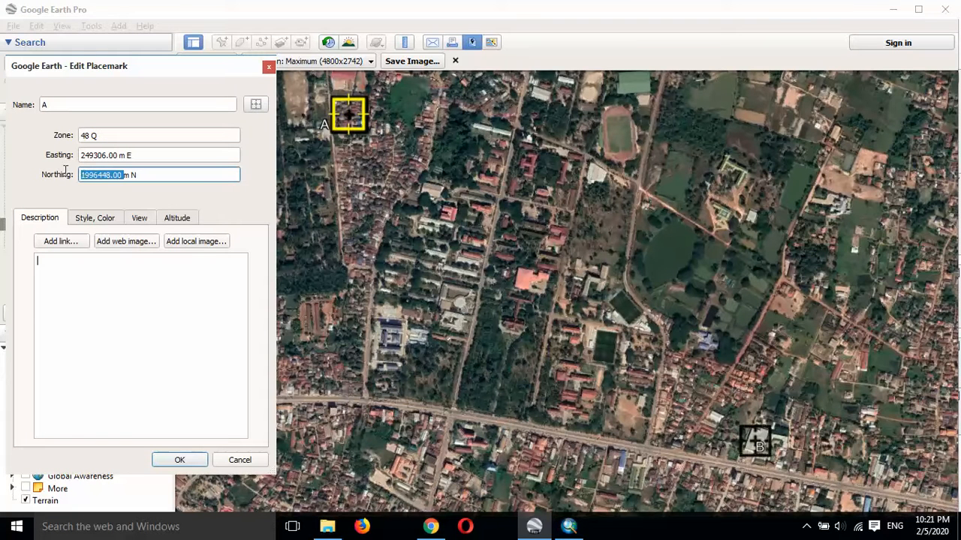
right_click(84, 172)
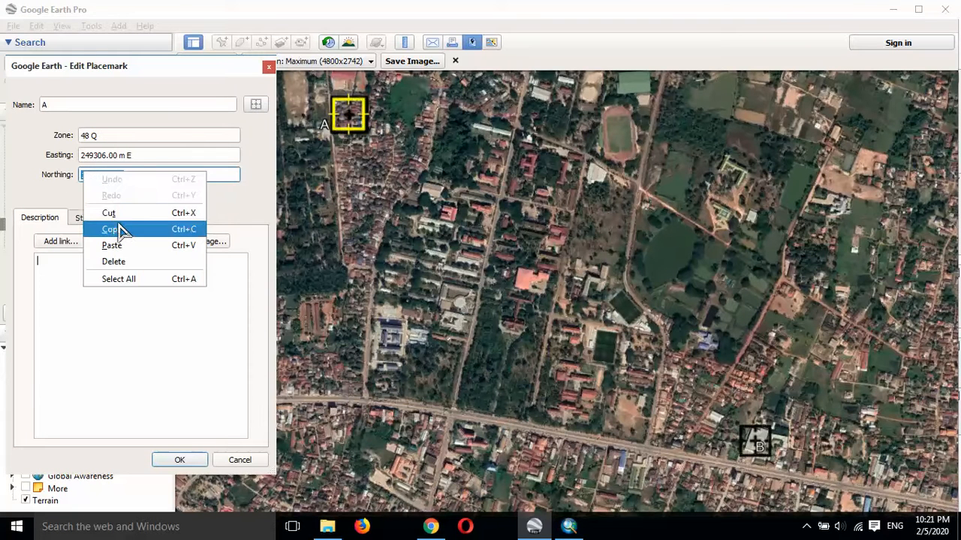
click(119, 230)
Step: Return to ArcMap, replace the first control point's Y coordinate with the copied northing 1996448.00 and accept the coordinates
click(569, 526)
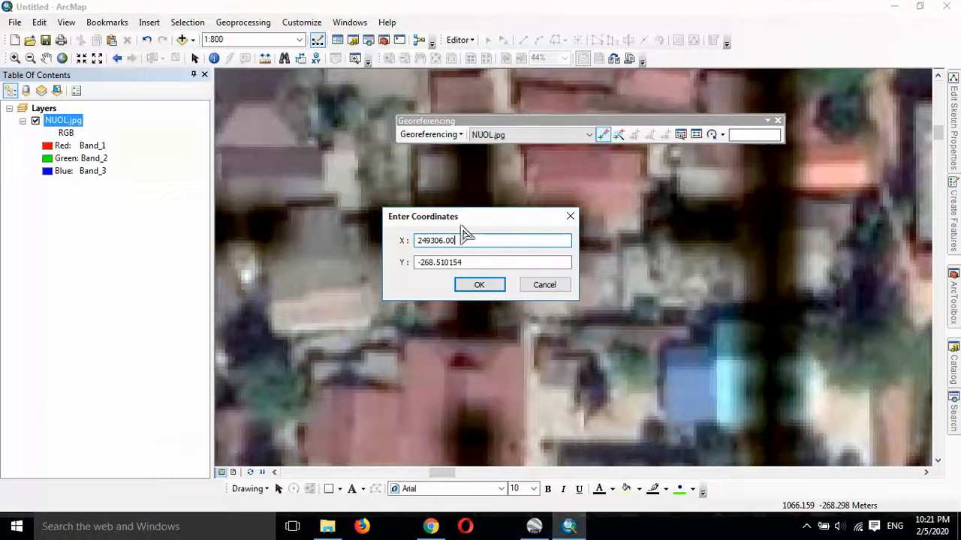
click(474, 263)
double_click(475, 263)
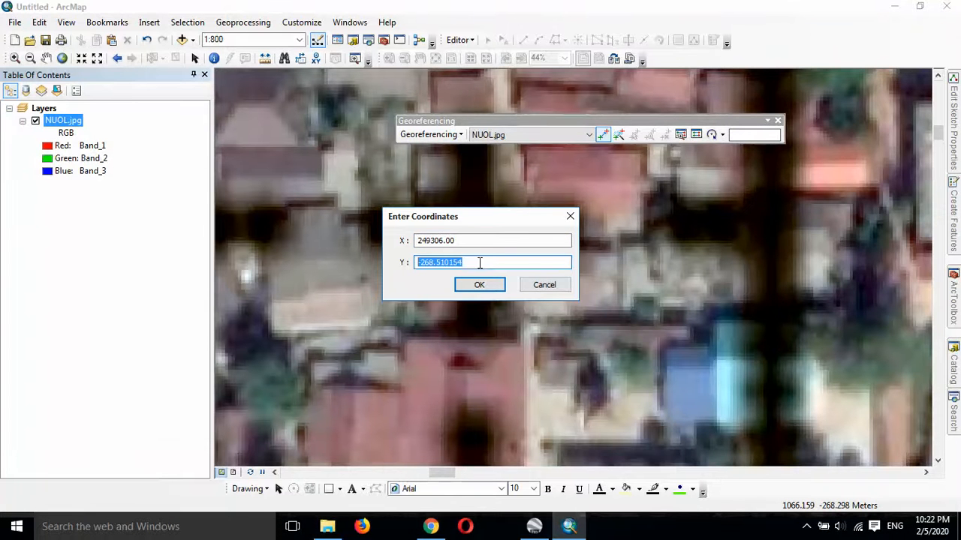
right_click(479, 263)
click(513, 322)
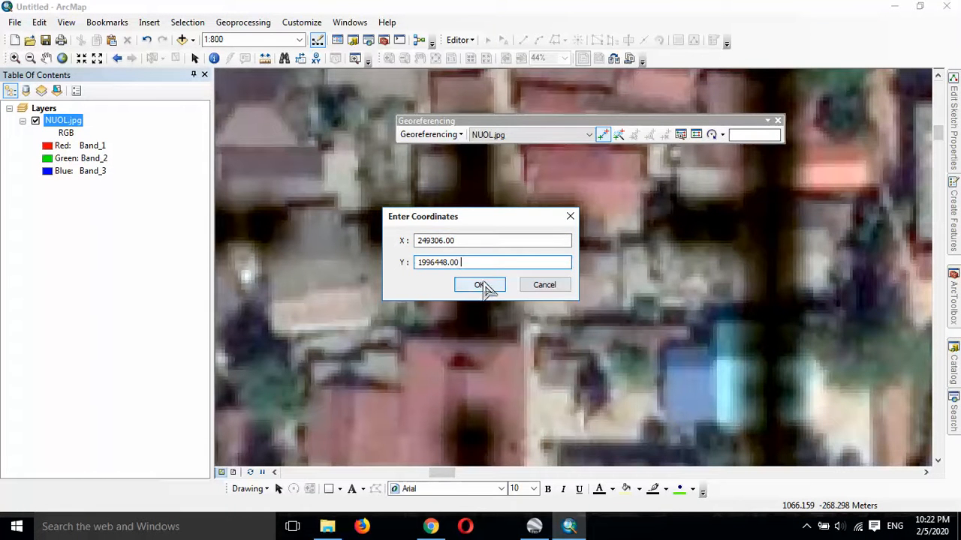
click(480, 285)
Step: Place the second control point at the centre of marker B's cross and open its X and Y coordinate entry
scroll(489, 247, up, 5)
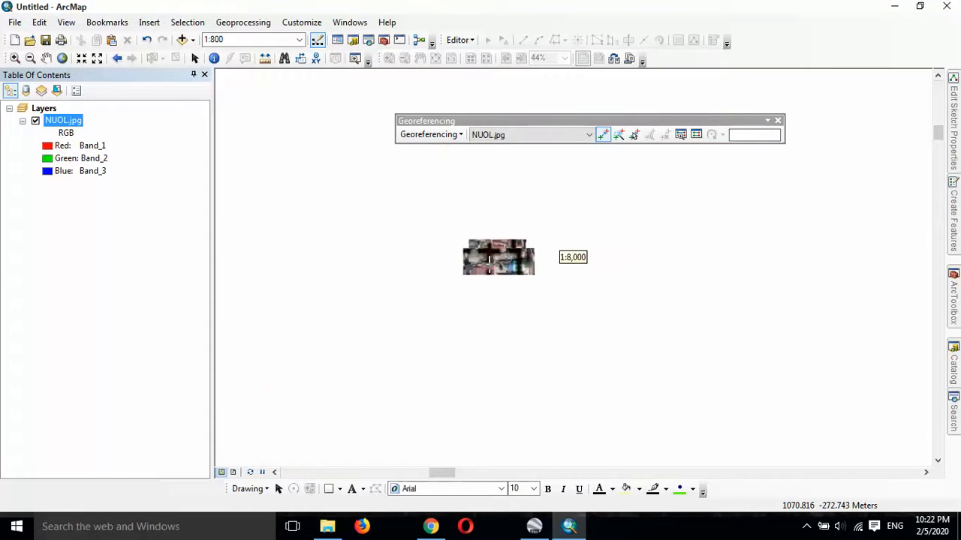
scroll(490, 264, up, 2)
drag(632, 309, 307, 121)
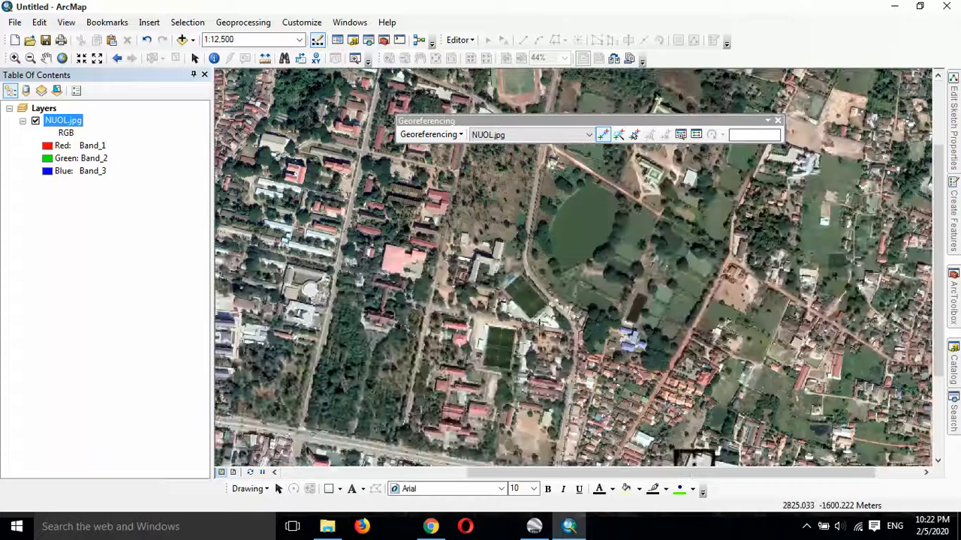
scroll(425, 253, down, 5)
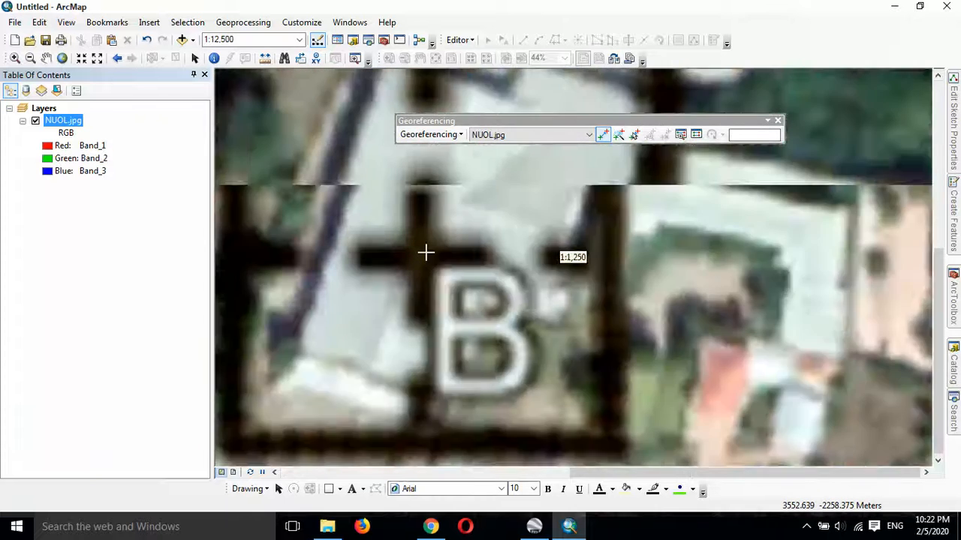
scroll(436, 264, down, 1)
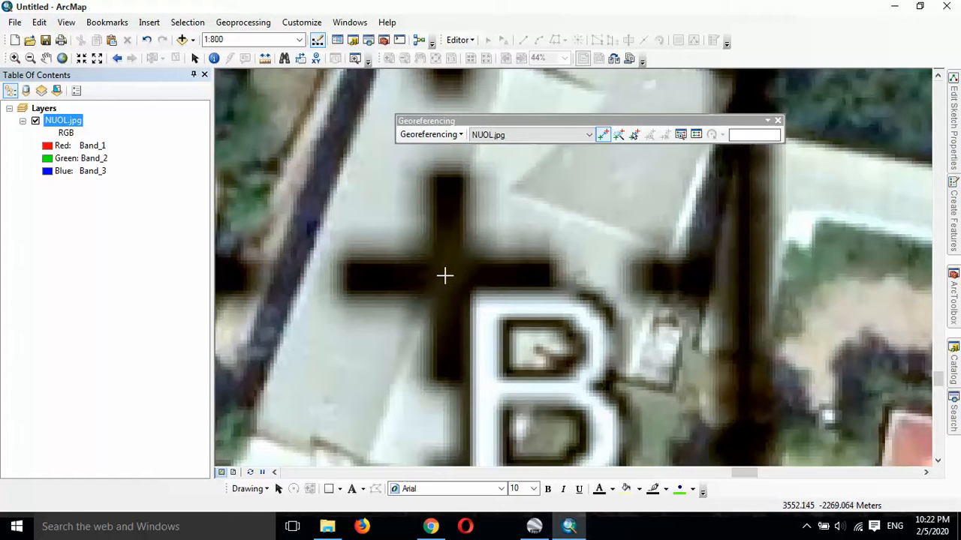
click(446, 270)
right_click(447, 271)
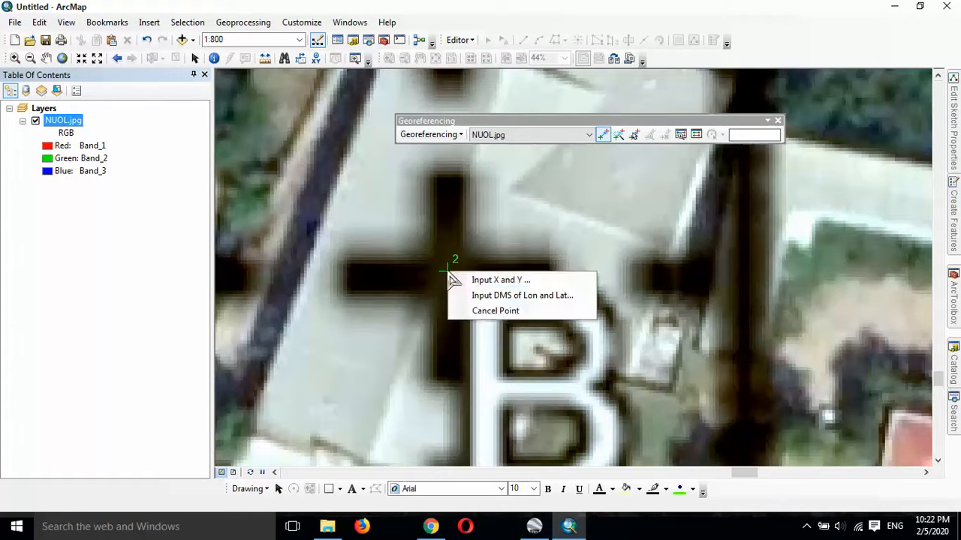
click(463, 282)
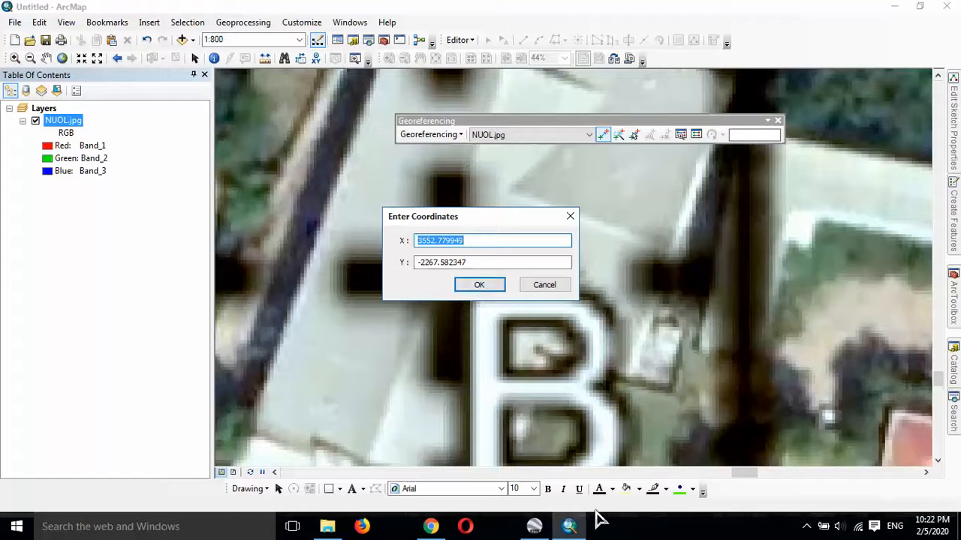
Step: Switch to Google Earth Pro, close placemark A's properties and copy the easting value 250528.00 from placemark B's properties
click(533, 526)
click(179, 460)
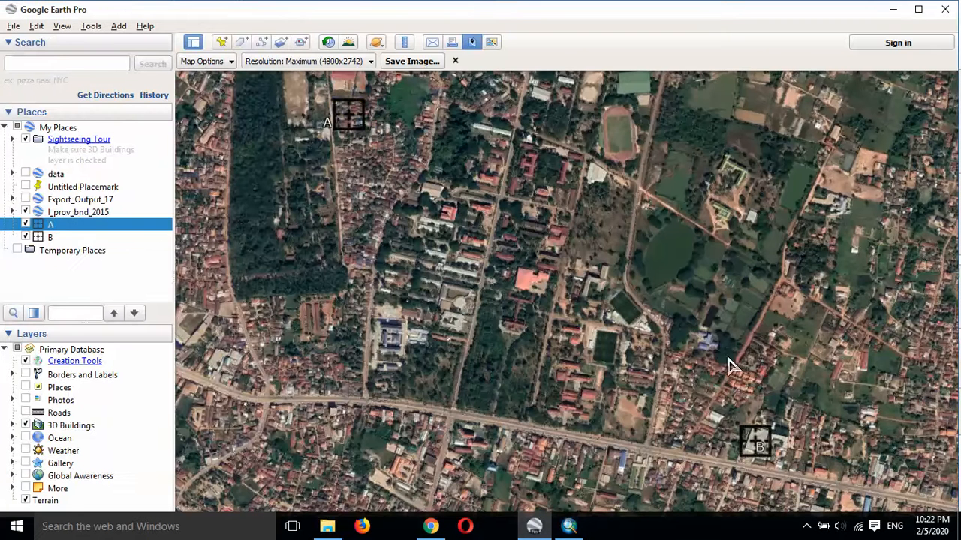
right_click(757, 446)
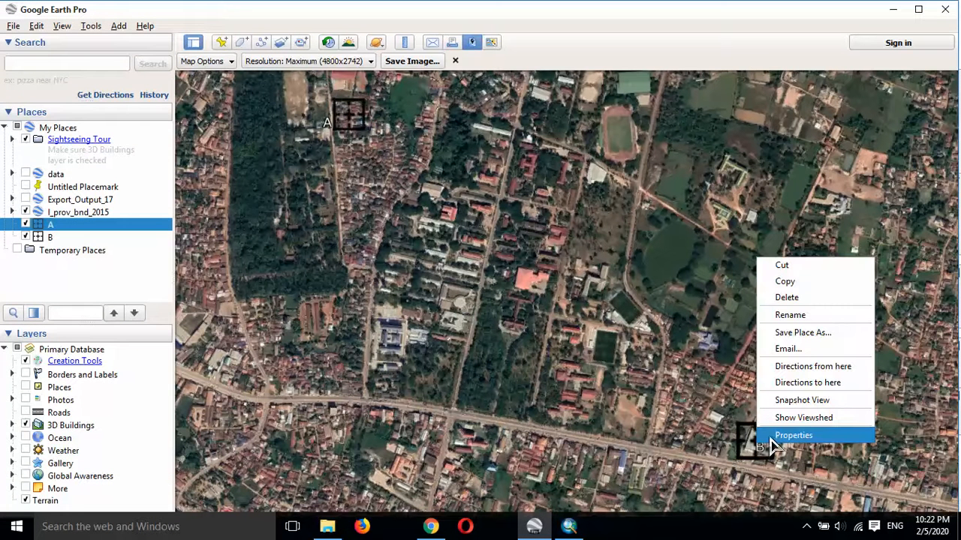
click(772, 439)
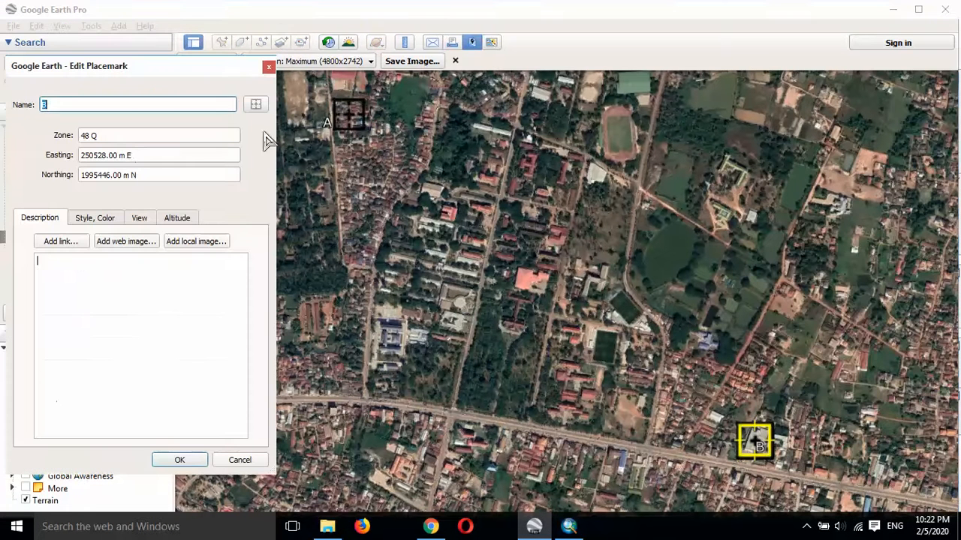
drag(118, 156, 79, 156)
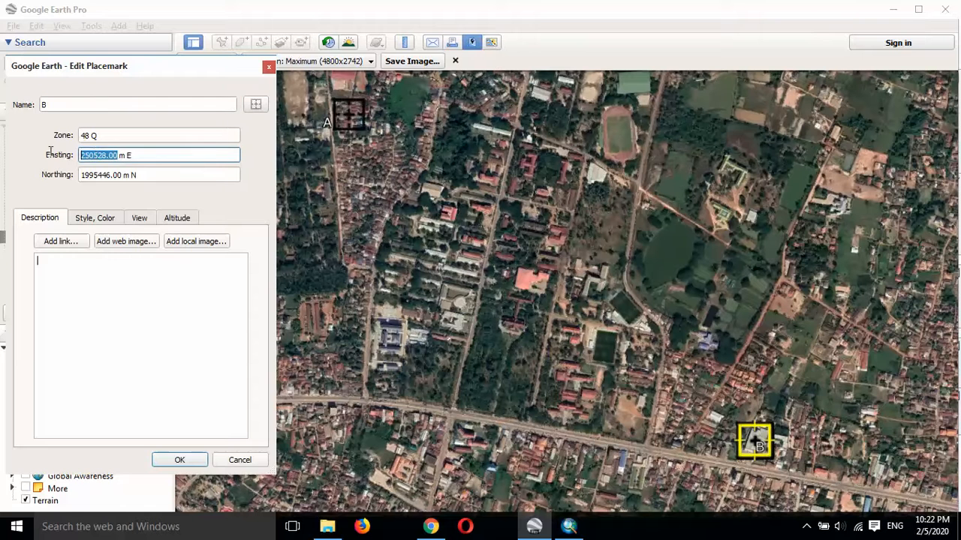
right_click(96, 155)
click(123, 212)
Step: Return to ArcMap and replace the second control point's X coordinate with the copied easting 250528.00
click(569, 527)
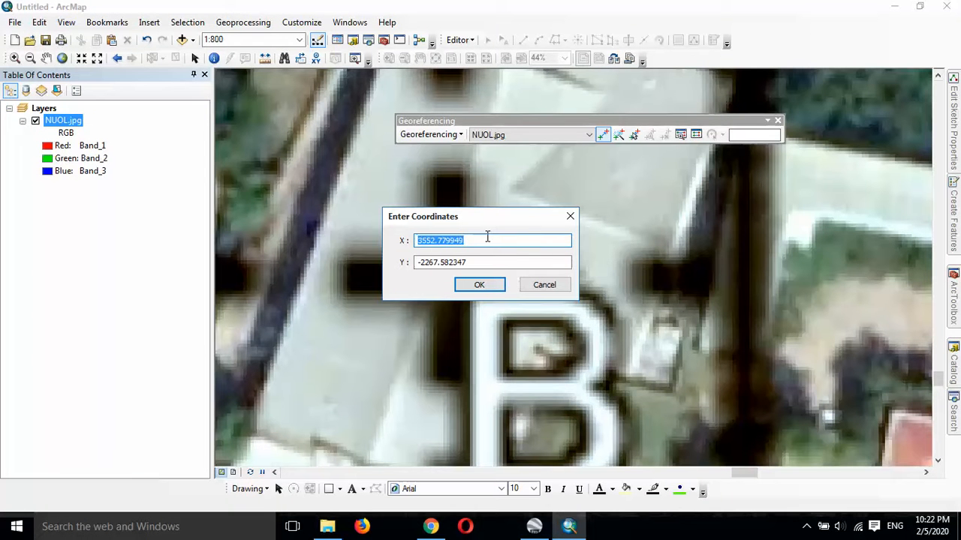
right_click(487, 238)
click(518, 296)
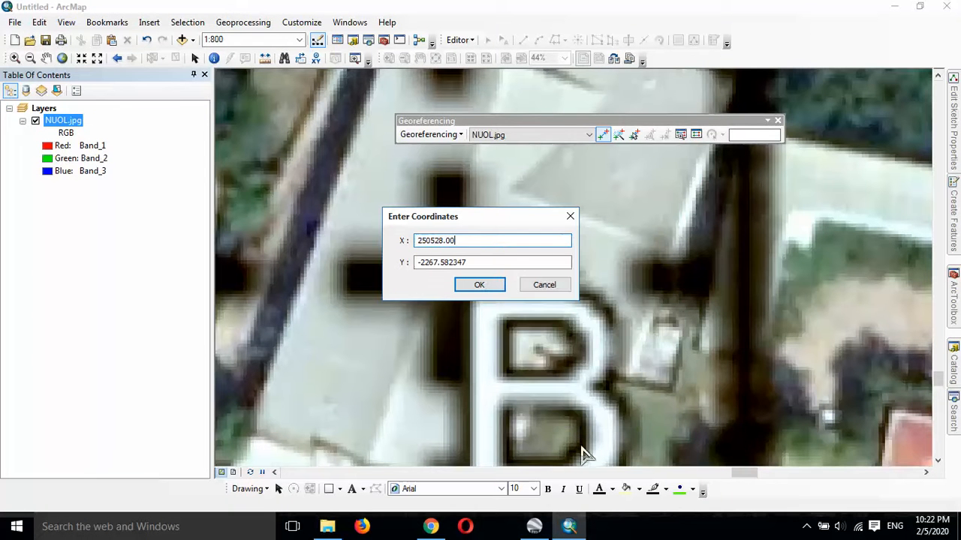
Step: Switch to Google Earth Pro and copy the northing value 1995446.00 from placemark B's properties
click(534, 524)
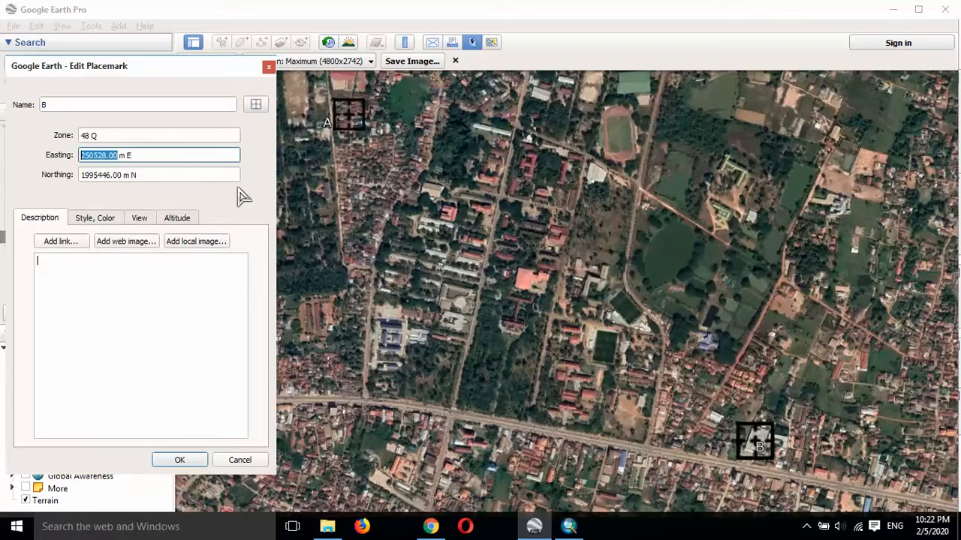
double_click(124, 176)
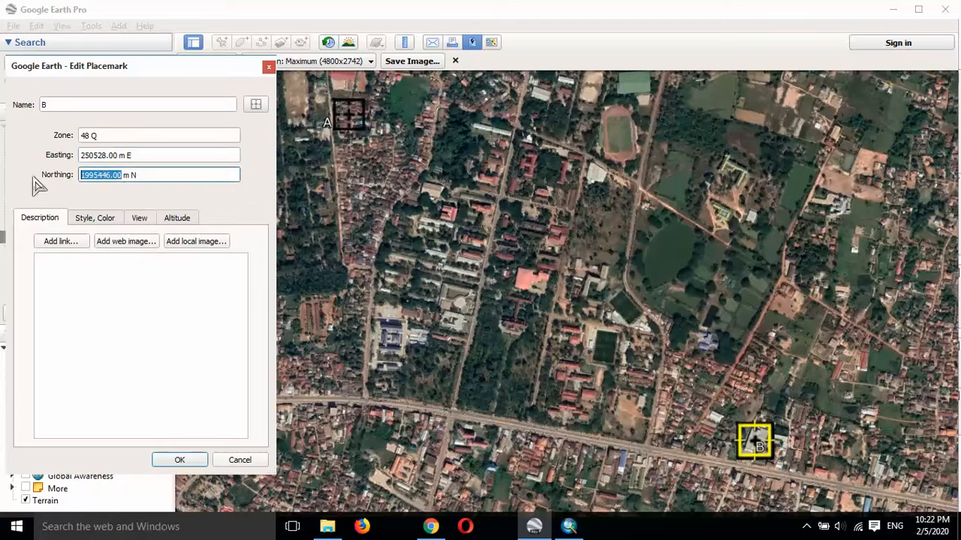
right_click(100, 177)
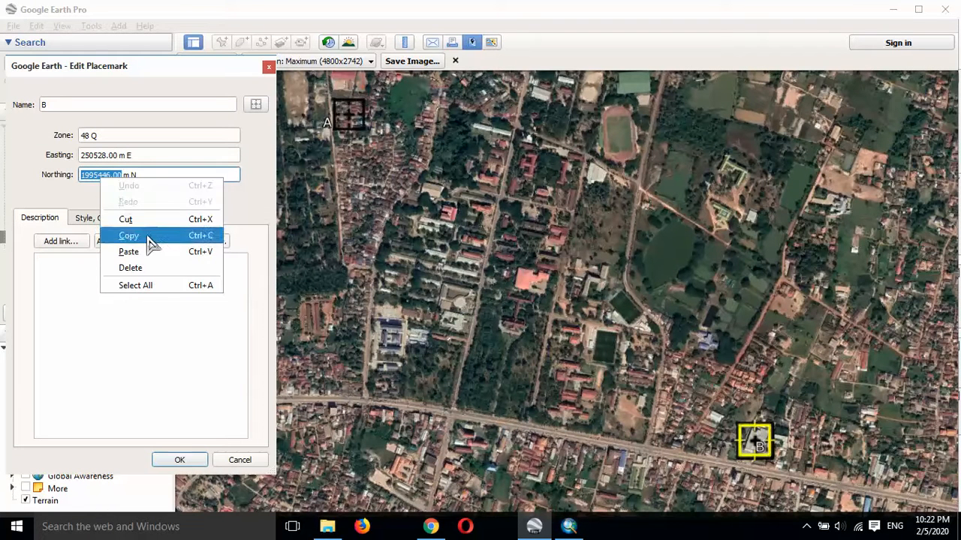
click(129, 235)
Step: Return to ArcMap, replace the second control point's Y coordinate with the copied northing 1995446.00 and accept the coordinates
click(569, 526)
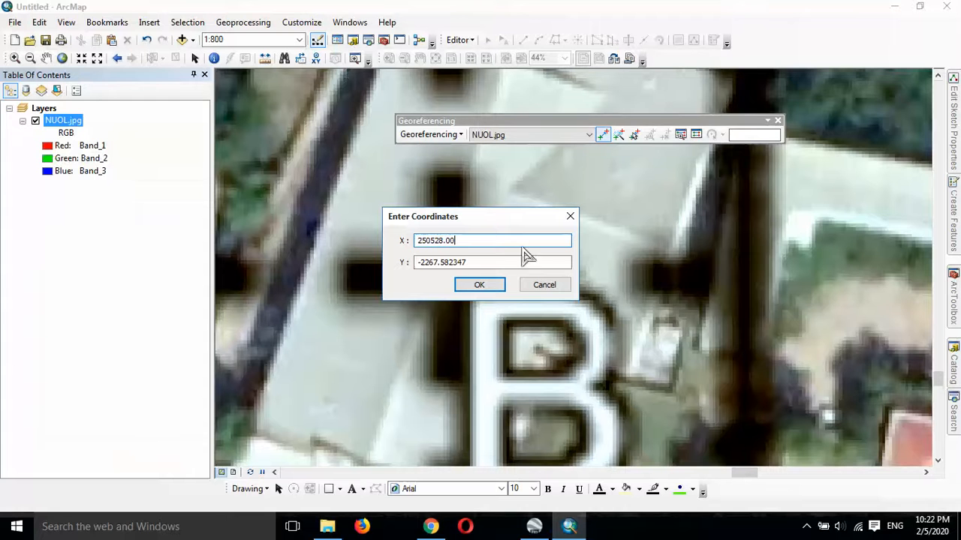
double_click(485, 262)
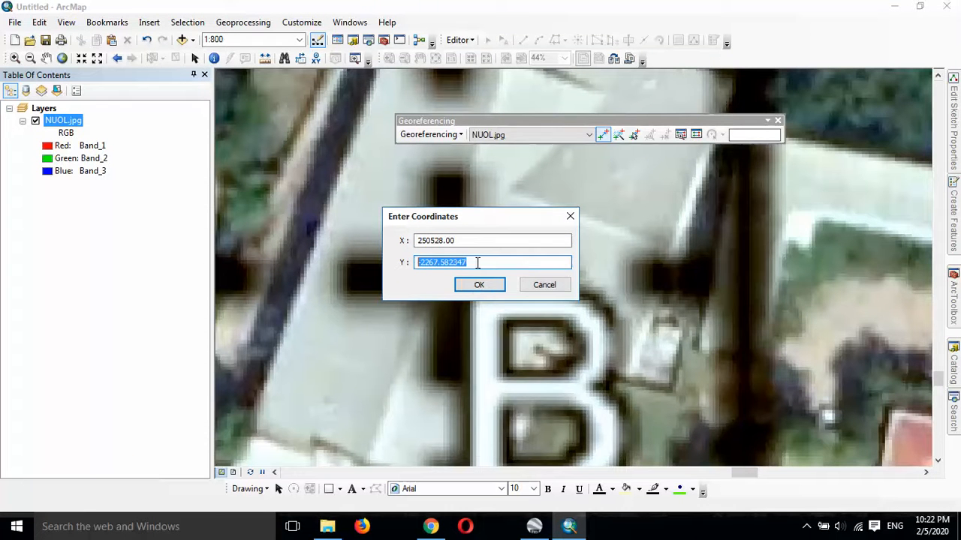
right_click(478, 262)
click(514, 325)
click(490, 285)
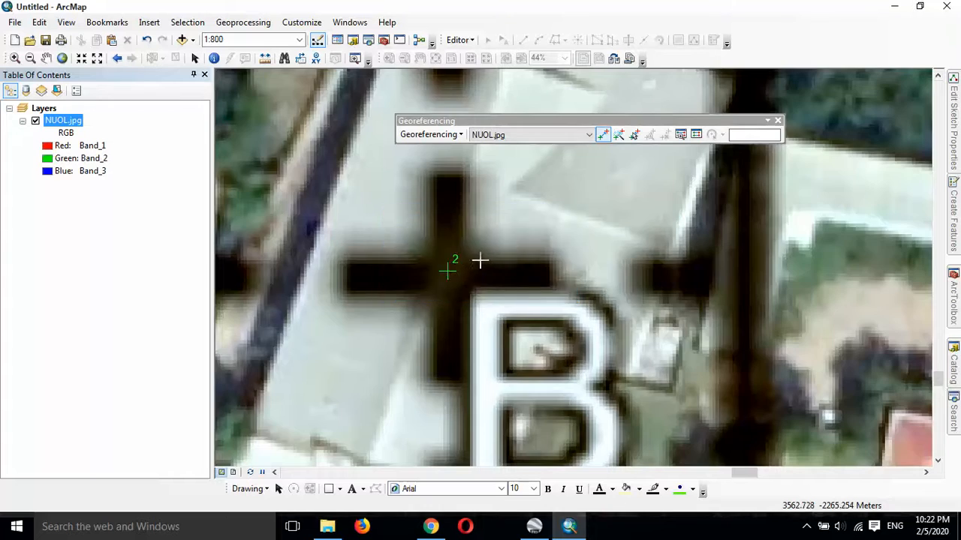
Step: Turn on Auto Adjust for the georeferencing and zoom to the full extent of the NUOL.jpg layer
scroll(479, 261, up, 5)
scroll(478, 261, up, 3)
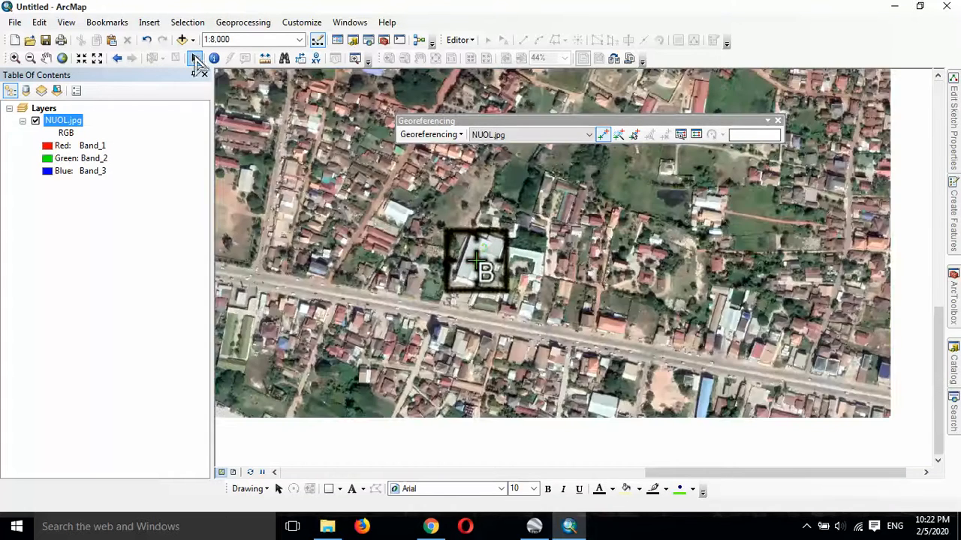
click(195, 58)
drag(395, 206, 603, 338)
scroll(491, 263, up, 2)
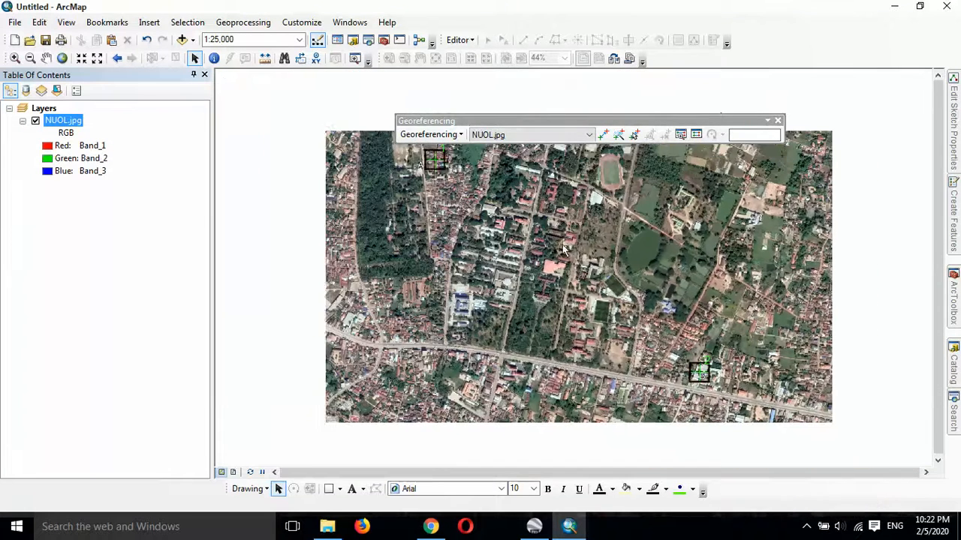
click(452, 135)
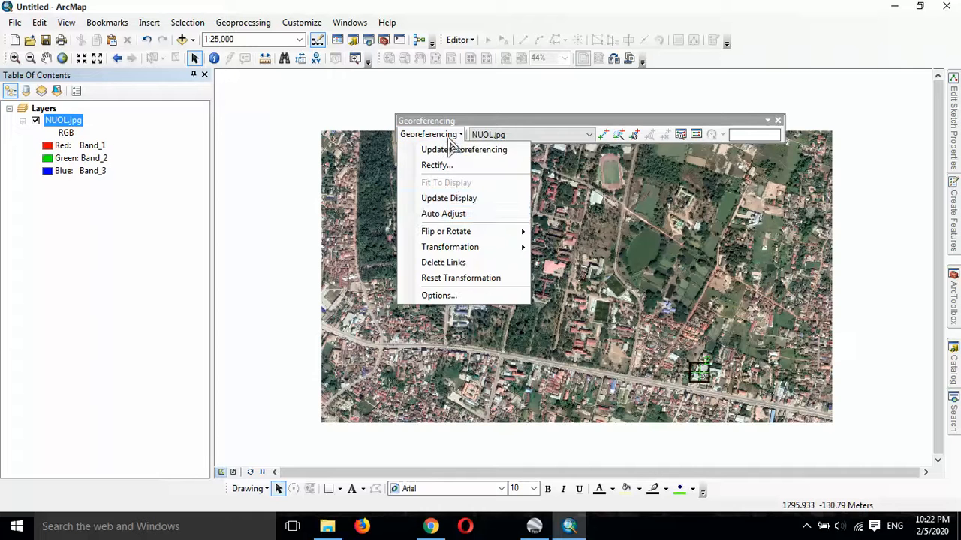
click(419, 217)
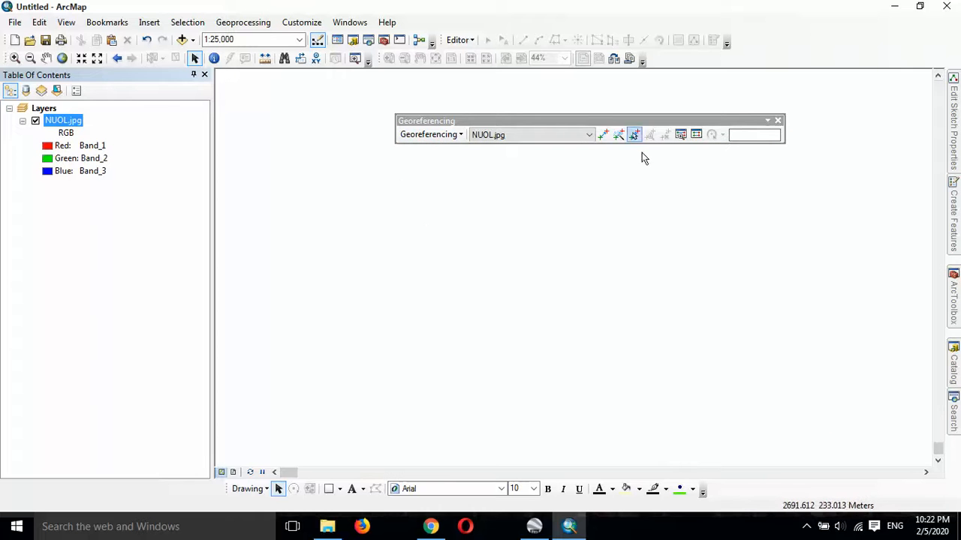
right_click(73, 122)
click(115, 190)
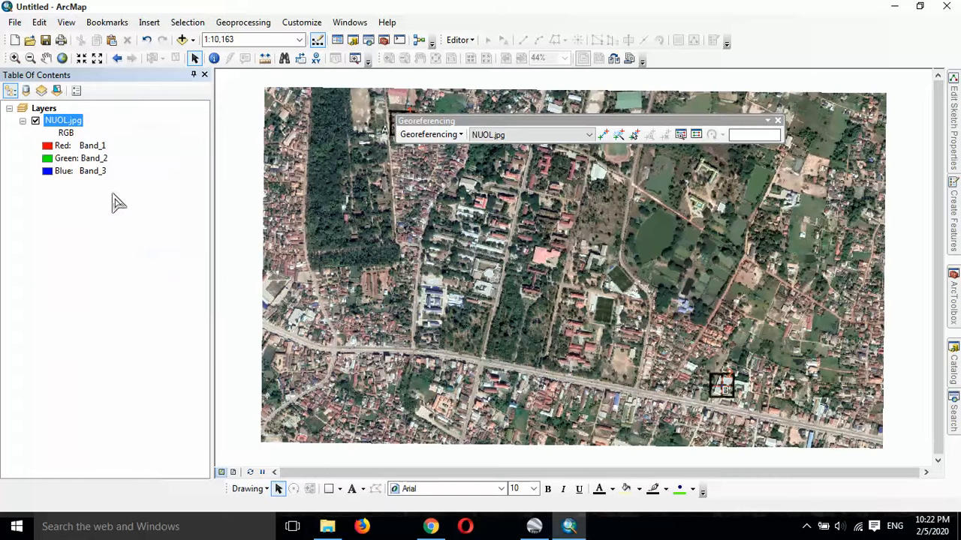
Step: Update the display and save the transformation to NUOL.jpg with Update Georeferencing
click(430, 134)
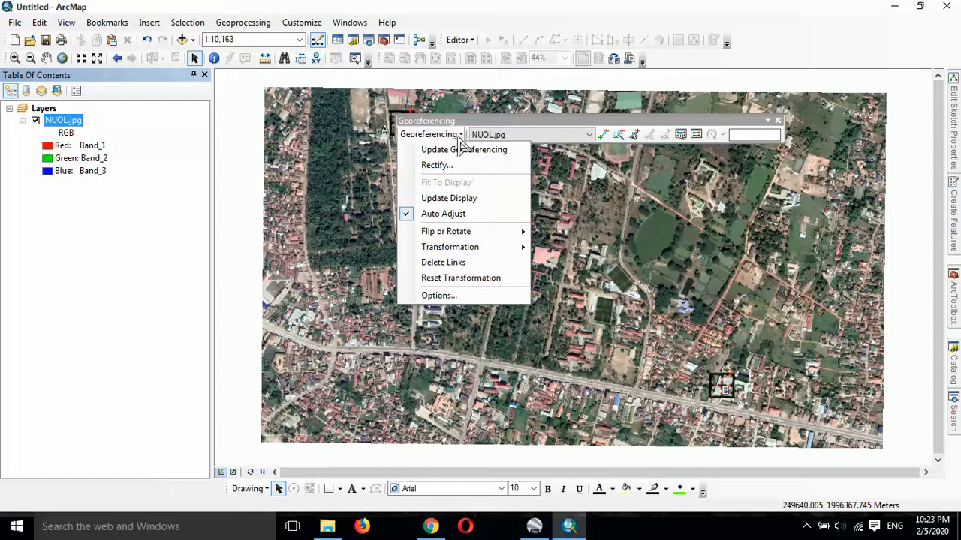
click(477, 199)
click(443, 136)
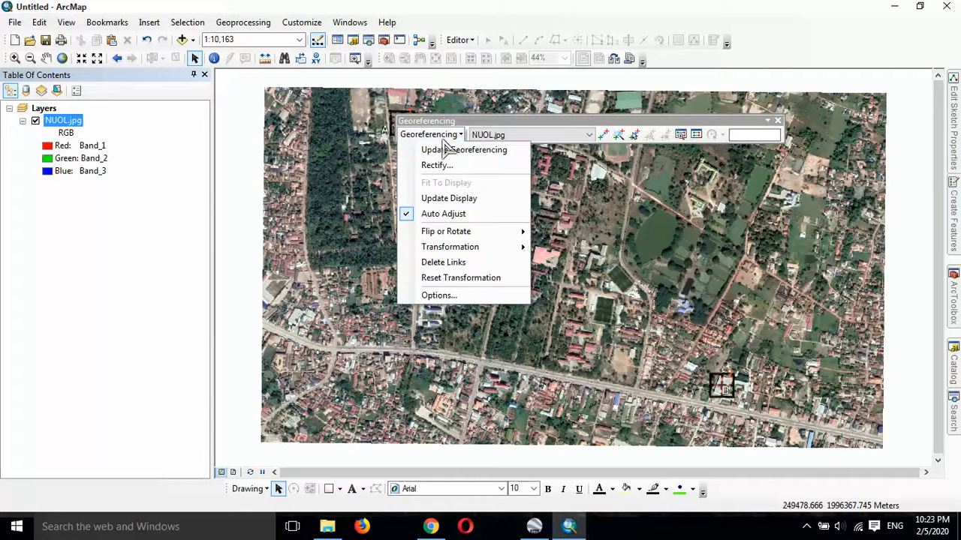
click(449, 150)
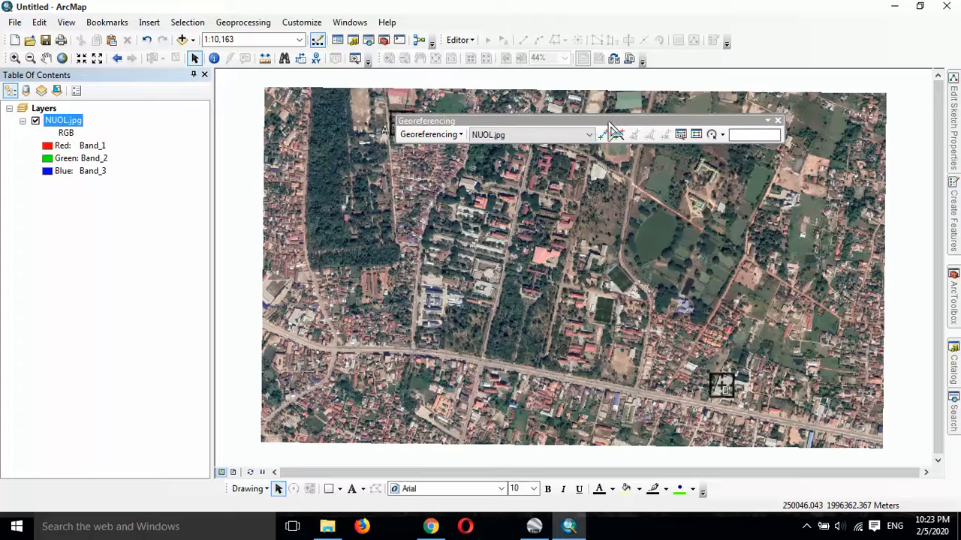
Step: Dock the Georeferencing toolbar and add National_Road_wgs84.shp from the Catalog's Vector\Road folder to the map
drag(608, 121, 698, 77)
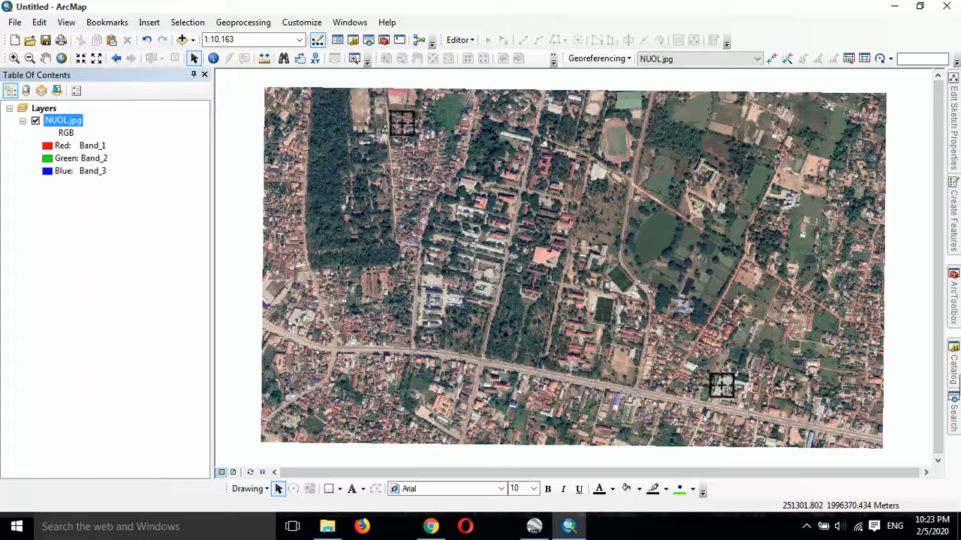
click(953, 359)
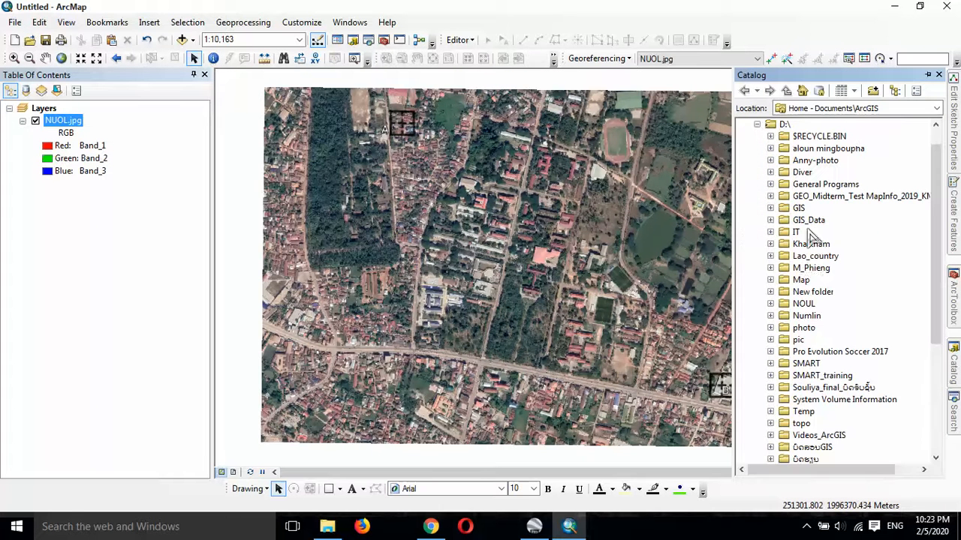
scroll(790, 413, down, 1)
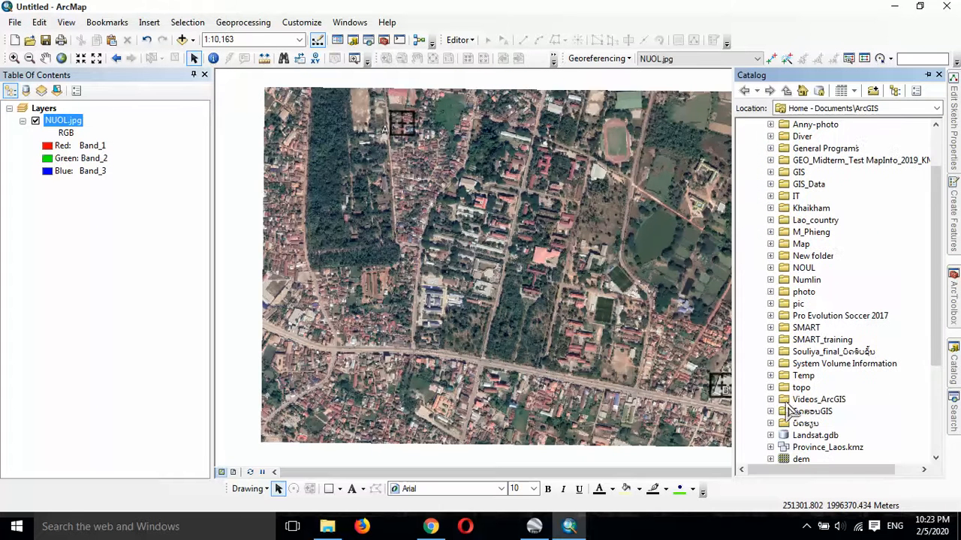
click(771, 411)
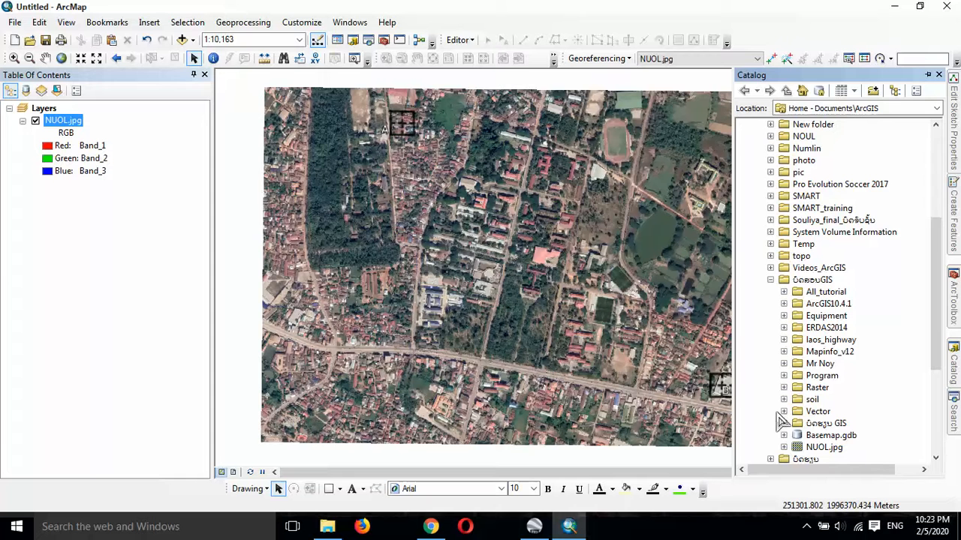
click(783, 412)
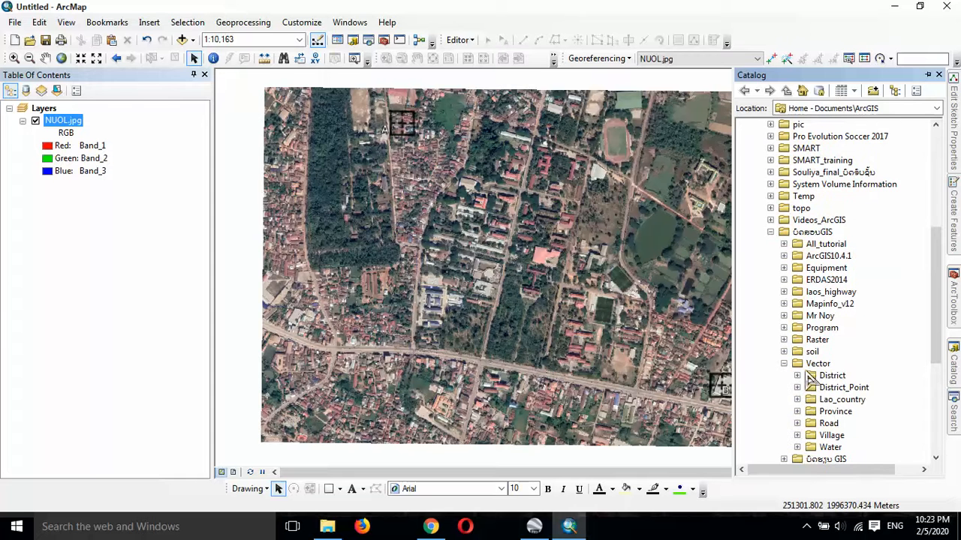
click(797, 423)
mouse_move(853, 425)
mouse_down()
mouse_move(600, 300)
mouse_move(488, 263)
mouse_up()
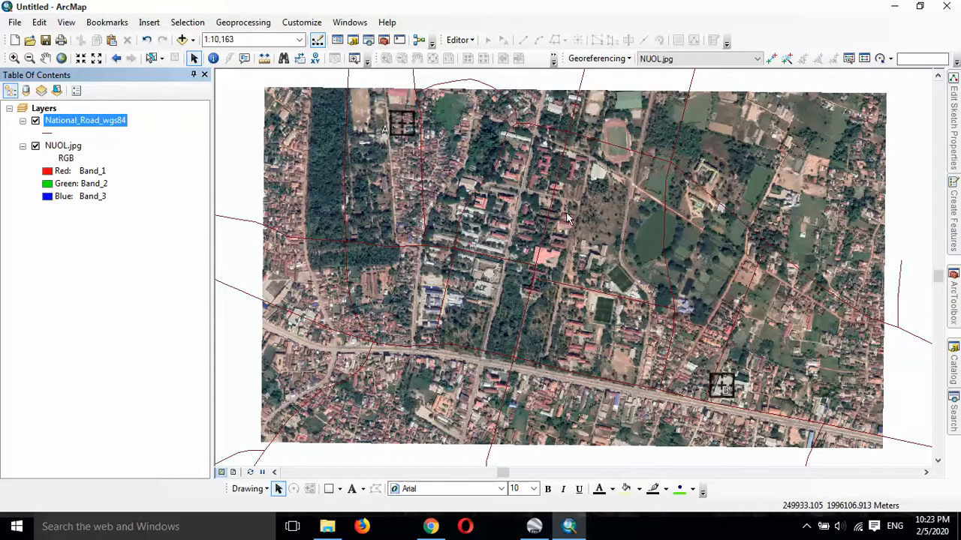
Step: Check the national roads against the satellite image at 1:50,000 and remove the National_Road_wgs84 layer
scroll(350, 111, down, 5)
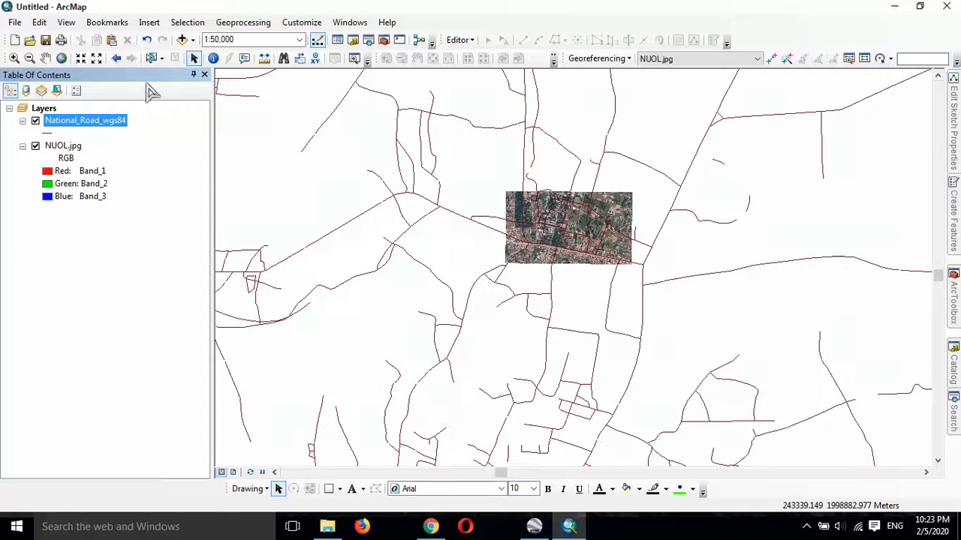
right_click(120, 128)
click(160, 140)
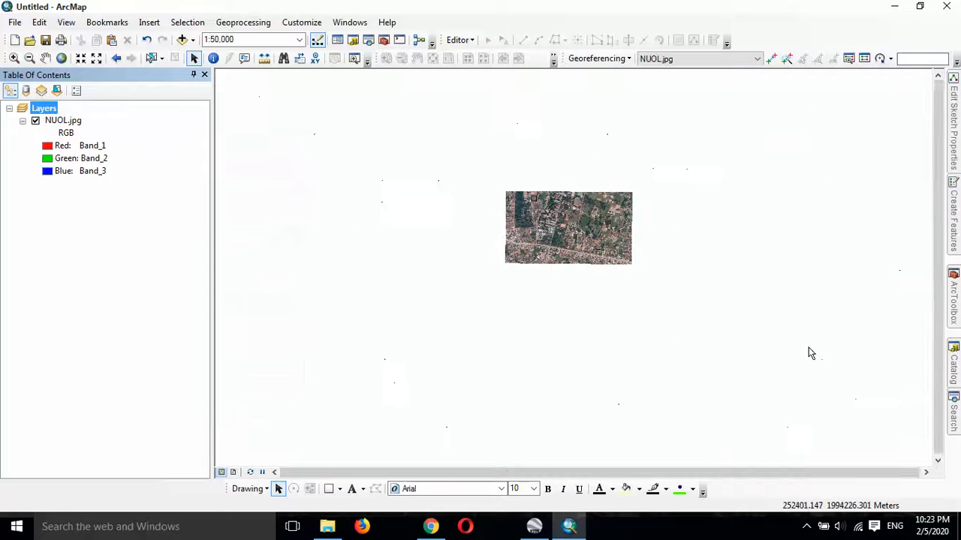
Step: Add the district boundary shapefile l_dist_bnd_2015 from the Catalog's Vector\District folder to the map
mouse_move(955, 364)
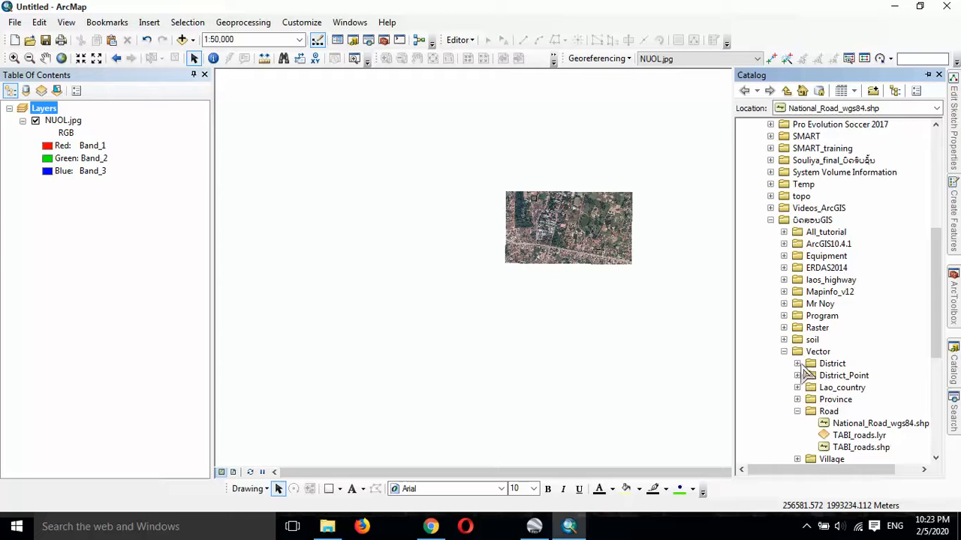
scroll(808, 399, down, 3)
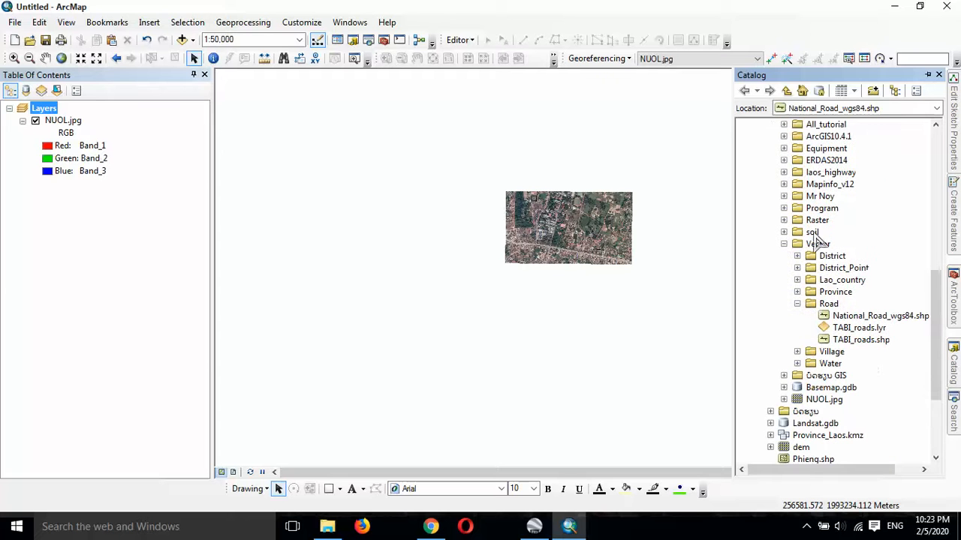
click(797, 256)
drag(847, 268, 530, 272)
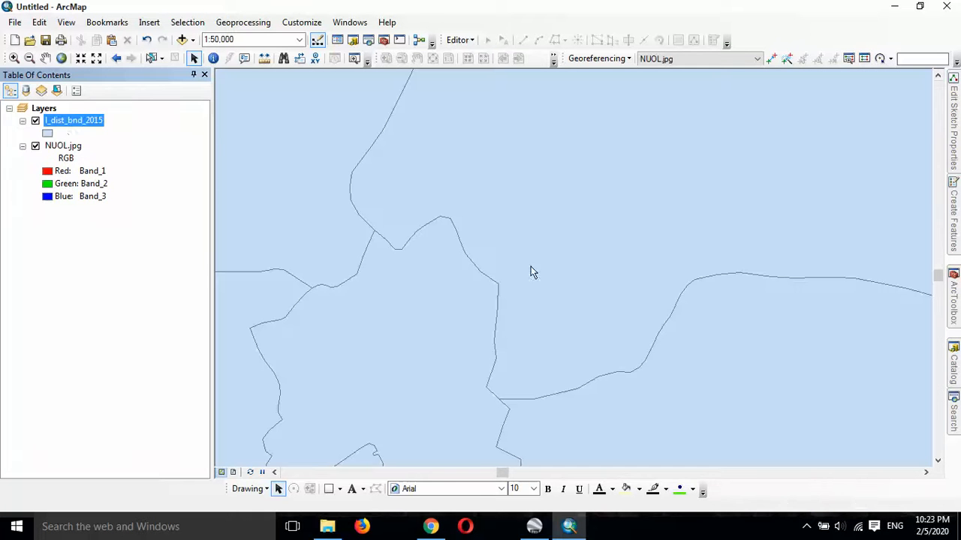
Step: Symbolize the l_dist_bnd_2015 layer as Hollow with a black outline of width 3
click(46, 133)
click(105, 225)
double_click(369, 217)
text(1)
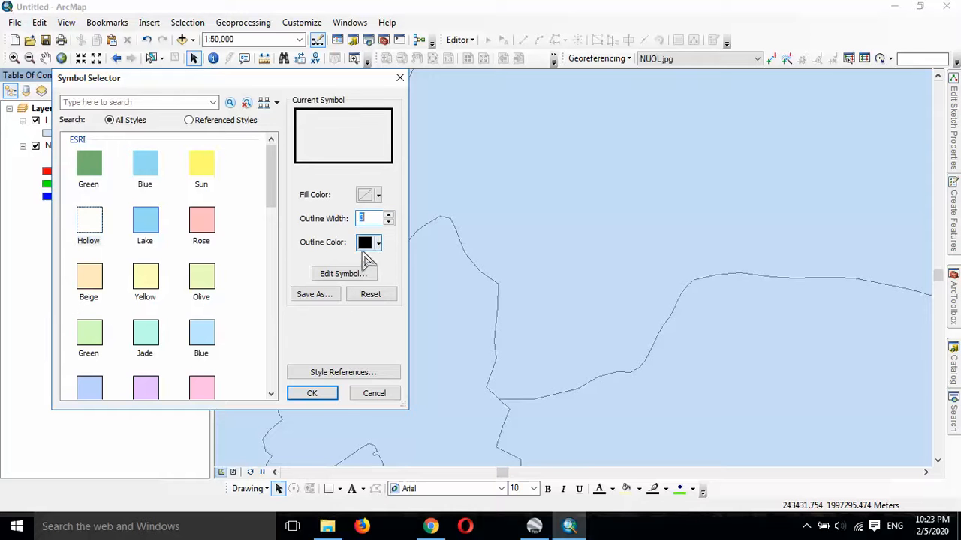
click(306, 393)
Step: Examine where the NUOL.jpg image lies relative to the district boundaries at scales between 1:300,000 and 1:20,000
scroll(499, 266, up, 4)
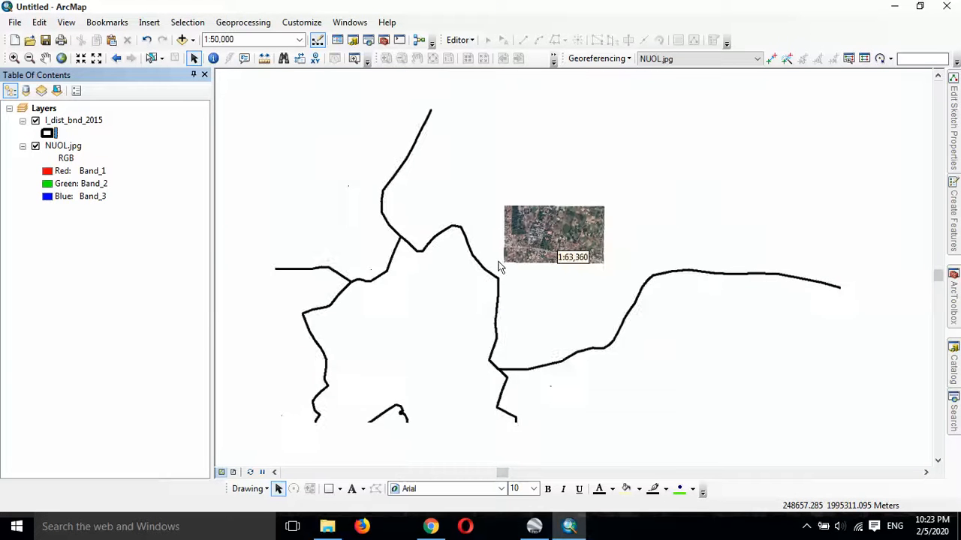
scroll(500, 267, up, 4)
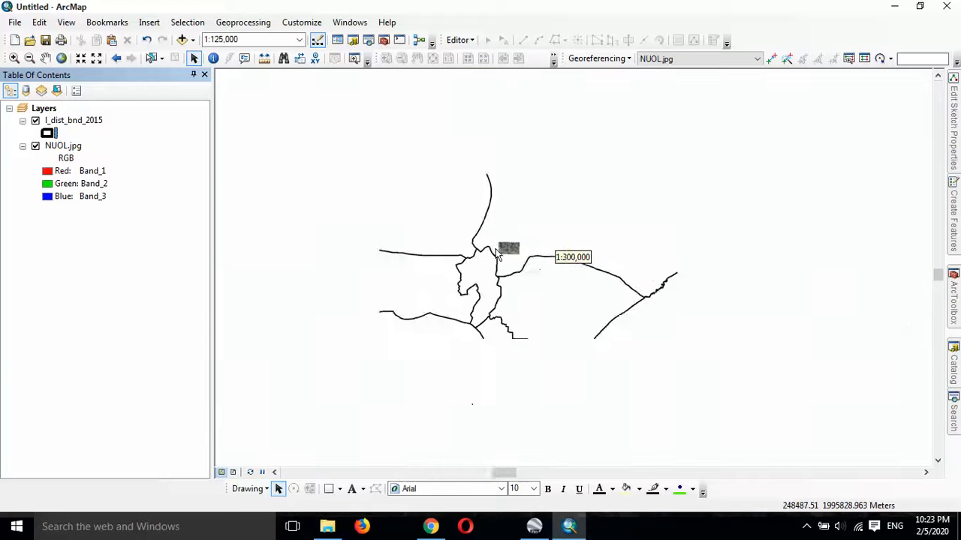
scroll(515, 241, up, 6)
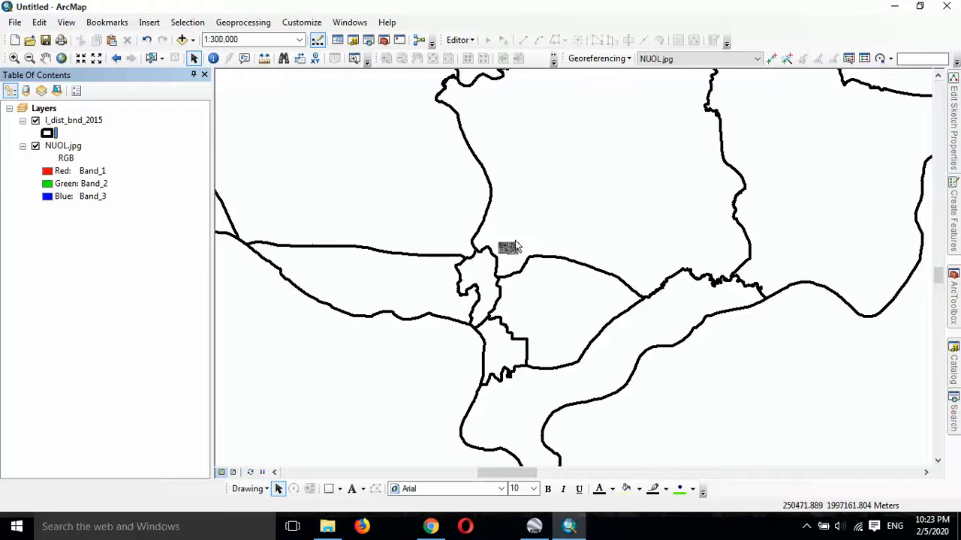
scroll(516, 243, up, 4)
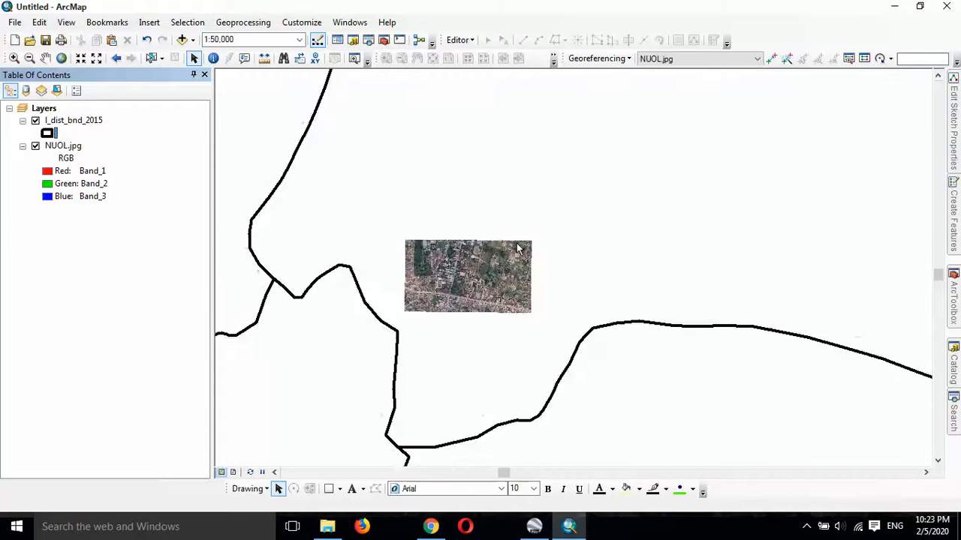
scroll(475, 258, down, 2)
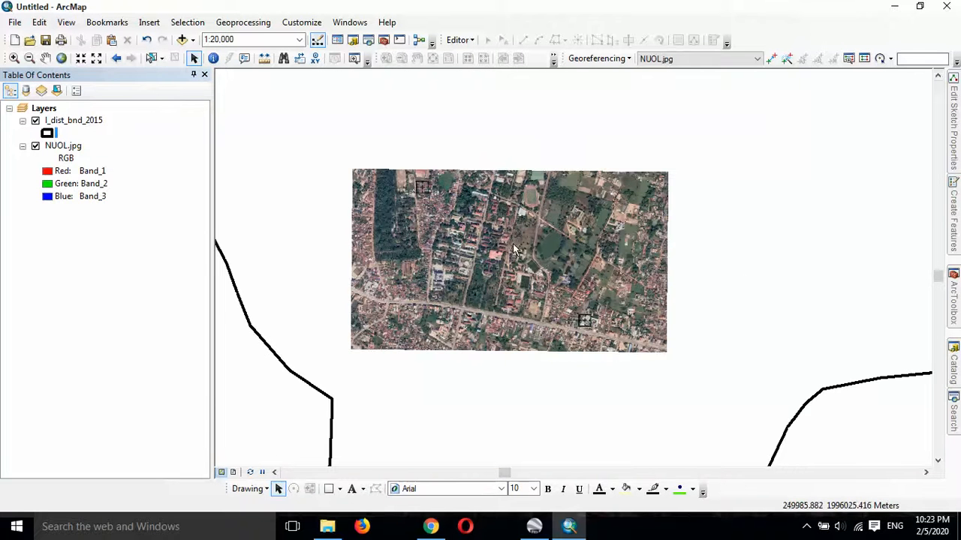
click(805, 527)
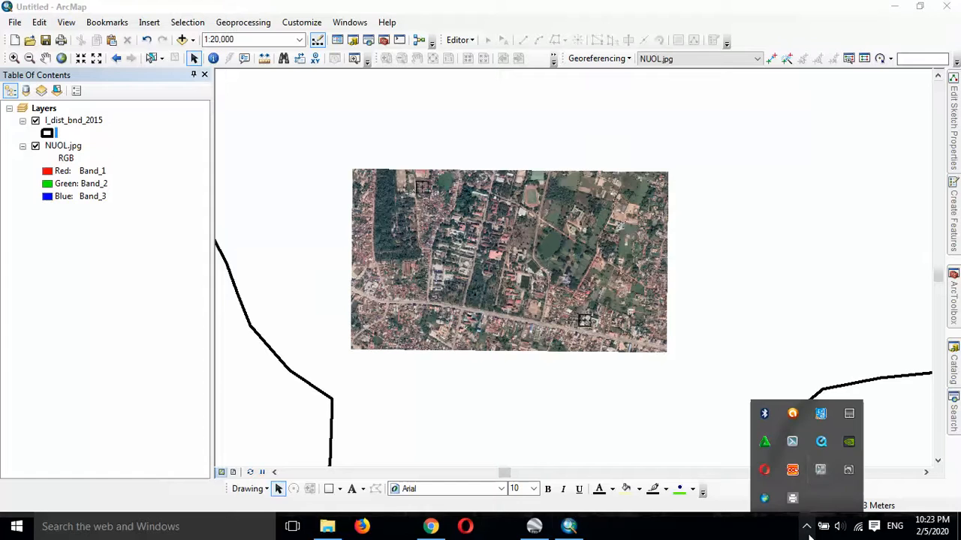